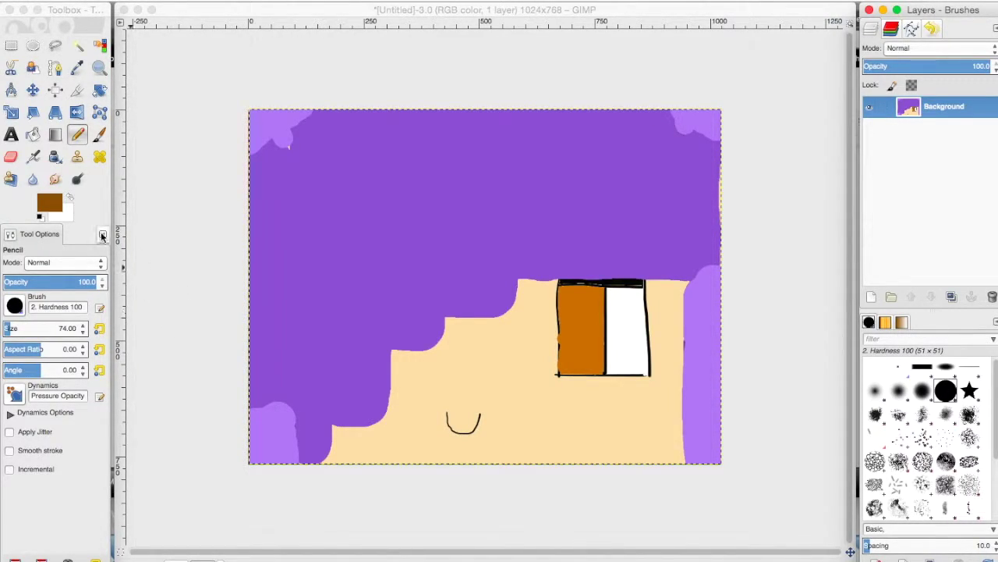
- Keep the current brown, set the Pencil size to 49, and paint dark brown over the lower orange eye square
{"action": "left_click", "coordinate": [77, 137]}
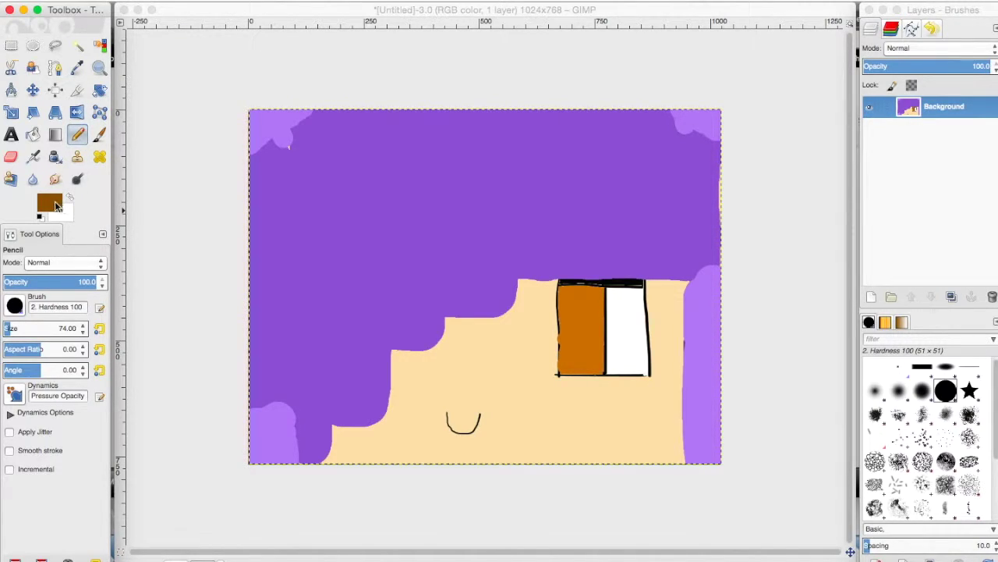
{"action": "left_click", "coordinate": [55, 205]}
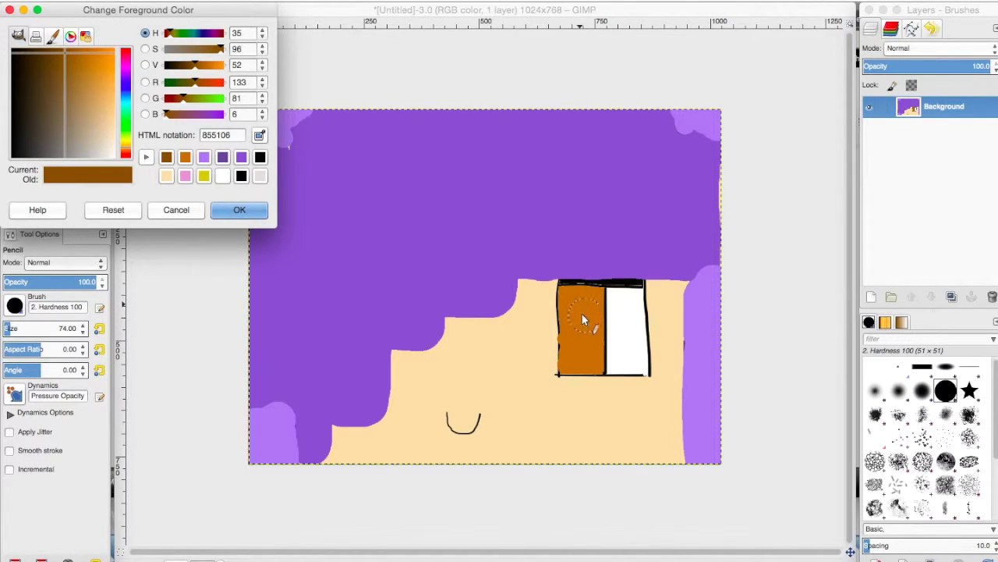
{"action": "left_click", "coordinate": [233, 209]}
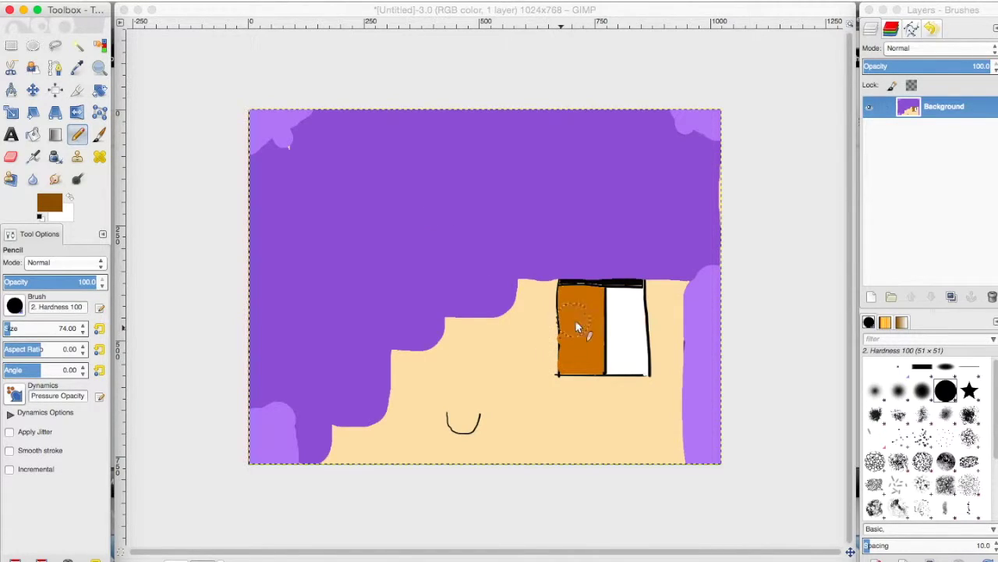
{"action": "left_click", "coordinate": [82, 331]}
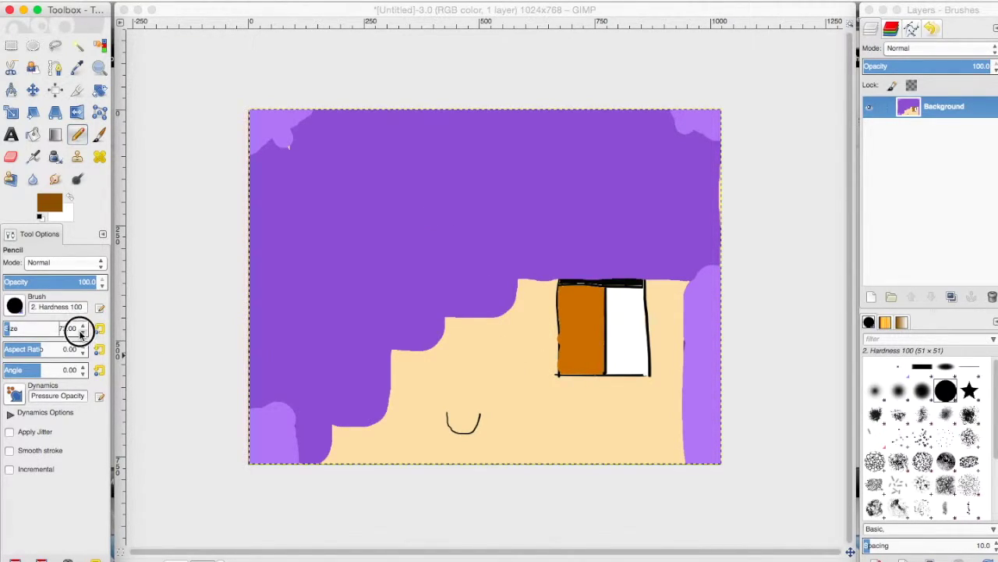
{"action": "left_click", "coordinate": [80, 332]}
{"action": "mouse_move", "coordinate": [571, 332]}
{"action": "left_mouse_down"}
{"action": "mouse_move", "coordinate": [592, 335]}
{"action": "mouse_move", "coordinate": [596, 352]}
{"action": "mouse_move", "coordinate": [570, 365]}
{"action": "mouse_move", "coordinate": [573, 346]}
{"action": "mouse_move", "coordinate": [594, 368]}
{"action": "mouse_move", "coordinate": [571, 340]}
{"action": "mouse_move", "coordinate": [591, 350]}
{"action": "left_mouse_up"}
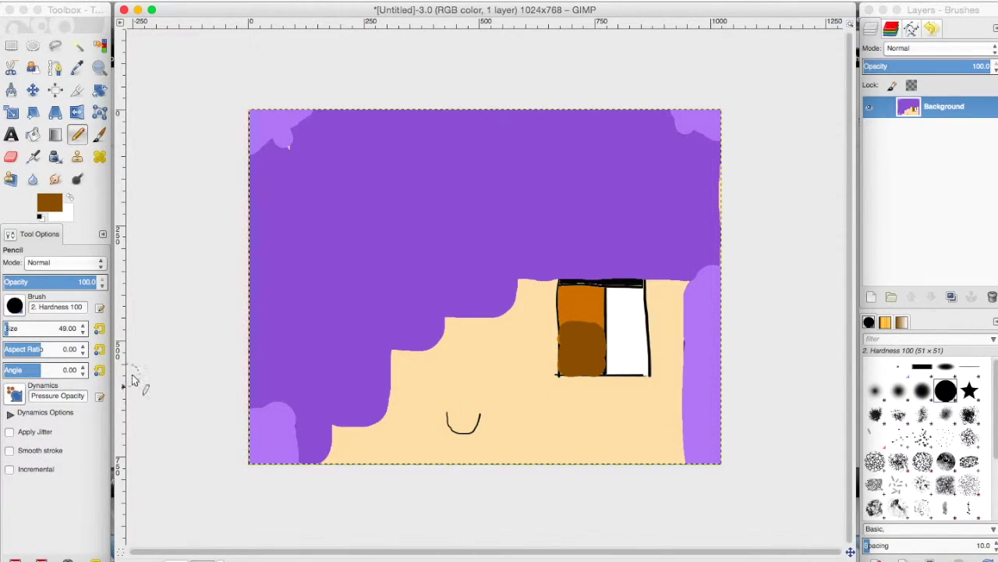
{"action": "left_click", "coordinate": [54, 181]}
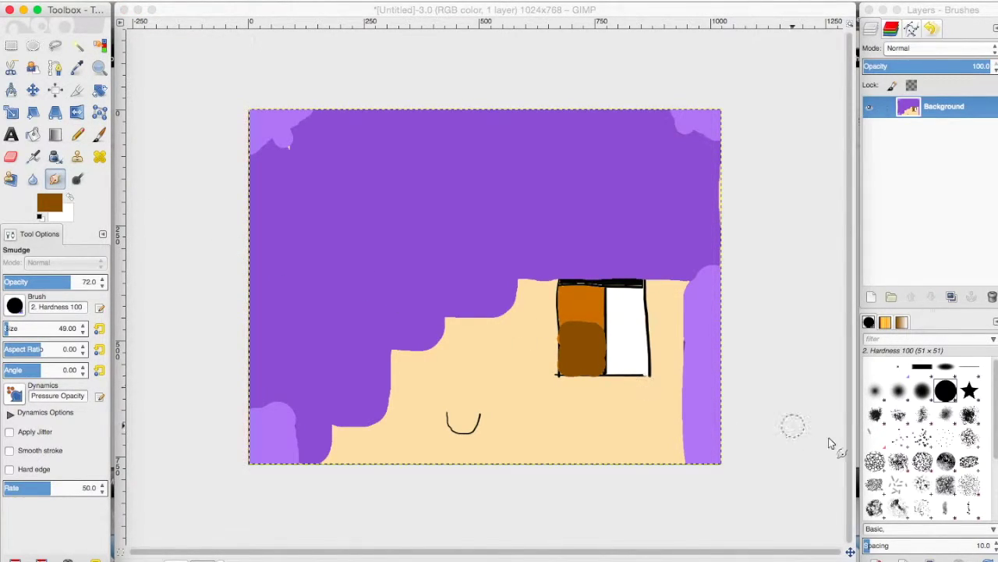
- Choose the Oils 01 brush for smudging and bring its size down to 35
{"action": "left_click", "coordinate": [875, 508]}
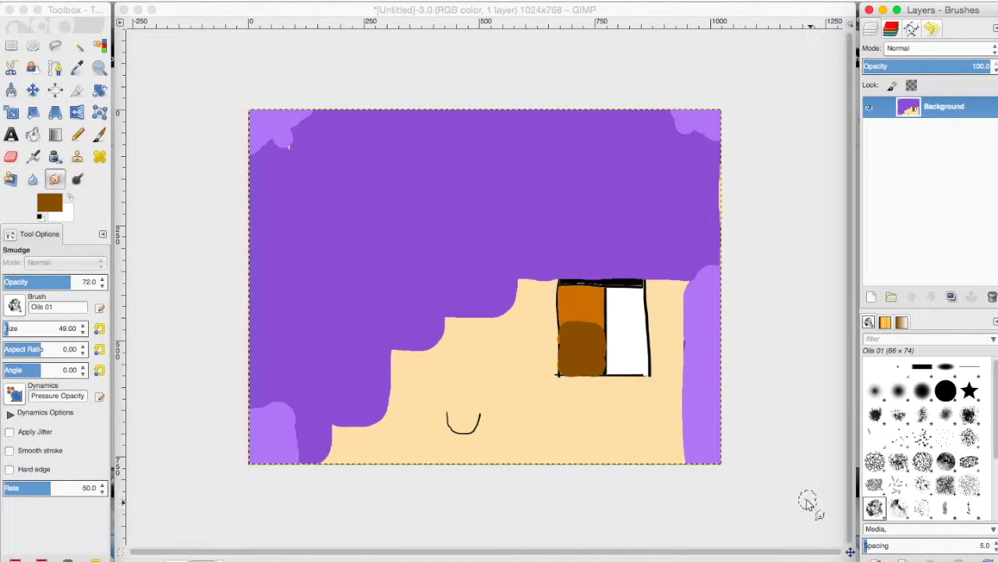
{"action": "left_click_drag", "start_coordinate": [81, 329], "coordinate": [81, 328]}
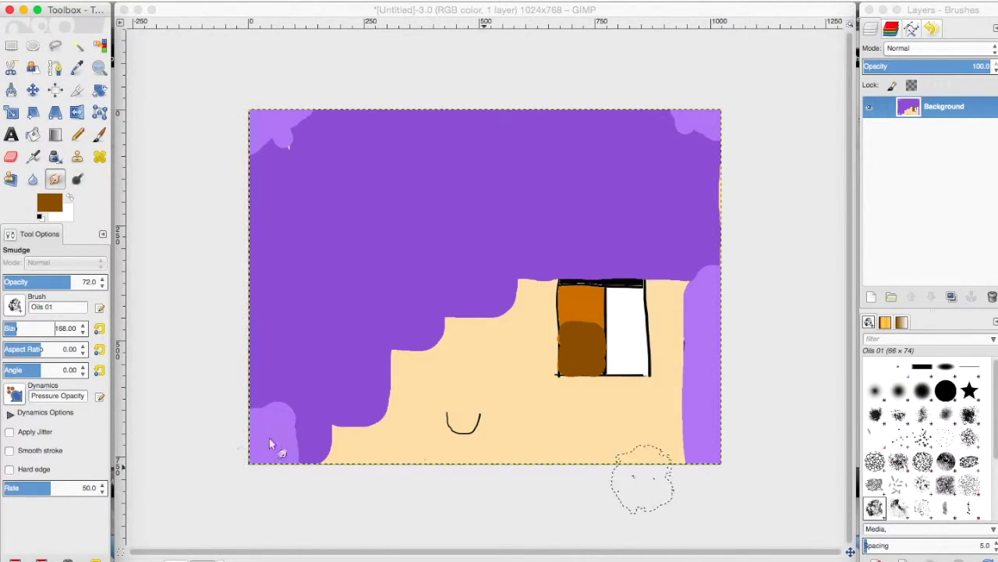
{"action": "left_click_drag", "start_coordinate": [82, 329], "coordinate": [82, 330]}
{"action": "left_click", "coordinate": [82, 331]}
{"action": "left_click_drag", "start_coordinate": [84, 331], "coordinate": [84, 331]}
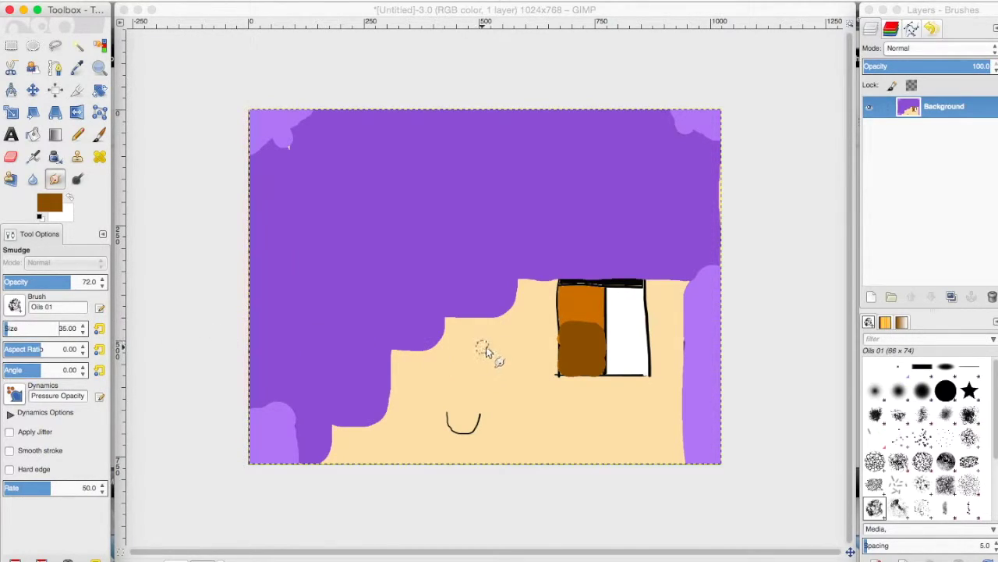
- Smear the dark brown up into the orange eye square, raising the smudge size to 41 partway
{"action": "mouse_move", "coordinate": [560, 331]}
{"action": "left_mouse_down"}
{"action": "mouse_move", "coordinate": [585, 320]}
{"action": "mouse_move", "coordinate": [584, 333]}
{"action": "mouse_move", "coordinate": [585, 312]}
{"action": "mouse_move", "coordinate": [587, 334]}
{"action": "mouse_move", "coordinate": [592, 308]}
{"action": "mouse_move", "coordinate": [585, 340]}
{"action": "mouse_move", "coordinate": [572, 316]}
{"action": "mouse_move", "coordinate": [582, 345]}
{"action": "mouse_move", "coordinate": [578, 313]}
{"action": "mouse_move", "coordinate": [592, 320]}
{"action": "mouse_move", "coordinate": [584, 353]}
{"action": "mouse_move", "coordinate": [578, 325]}
{"action": "mouse_move", "coordinate": [593, 341]}
{"action": "mouse_move", "coordinate": [596, 311]}
{"action": "mouse_move", "coordinate": [572, 347]}
{"action": "mouse_move", "coordinate": [566, 320]}
{"action": "mouse_move", "coordinate": [591, 334]}
{"action": "mouse_move", "coordinate": [597, 316]}
{"action": "mouse_move", "coordinate": [582, 319]}
{"action": "mouse_move", "coordinate": [573, 347]}
{"action": "mouse_move", "coordinate": [572, 300]}
{"action": "mouse_move", "coordinate": [575, 336]}
{"action": "mouse_move", "coordinate": [576, 313]}
{"action": "mouse_move", "coordinate": [588, 330]}
{"action": "mouse_move", "coordinate": [588, 311]}
{"action": "mouse_move", "coordinate": [591, 343]}
{"action": "mouse_move", "coordinate": [598, 320]}
{"action": "mouse_move", "coordinate": [598, 356]}
{"action": "mouse_move", "coordinate": [574, 301]}
{"action": "mouse_move", "coordinate": [575, 351]}
{"action": "mouse_move", "coordinate": [578, 297]}
{"action": "left_mouse_up"}
{"action": "mouse_move", "coordinate": [591, 360]}
{"action": "left_mouse_down"}
{"action": "mouse_move", "coordinate": [581, 301]}
{"action": "mouse_move", "coordinate": [601, 337]}
{"action": "mouse_move", "coordinate": [597, 358]}
{"action": "mouse_move", "coordinate": [596, 295]}
{"action": "mouse_move", "coordinate": [591, 326]}
{"action": "mouse_move", "coordinate": [594, 312]}
{"action": "mouse_move", "coordinate": [569, 340]}
{"action": "mouse_move", "coordinate": [571, 304]}
{"action": "mouse_move", "coordinate": [590, 329]}
{"action": "mouse_move", "coordinate": [580, 337]}
{"action": "mouse_move", "coordinate": [582, 292]}
{"action": "mouse_move", "coordinate": [578, 322]}
{"action": "mouse_move", "coordinate": [575, 314]}
{"action": "mouse_move", "coordinate": [589, 325]}
{"action": "mouse_move", "coordinate": [588, 302]}
{"action": "mouse_move", "coordinate": [593, 312]}
{"action": "mouse_move", "coordinate": [575, 344]}
{"action": "mouse_move", "coordinate": [586, 357]}
{"action": "mouse_move", "coordinate": [591, 309]}
{"action": "mouse_move", "coordinate": [568, 330]}
{"action": "mouse_move", "coordinate": [579, 328]}
{"action": "mouse_move", "coordinate": [567, 315]}
{"action": "mouse_move", "coordinate": [581, 312]}
{"action": "mouse_move", "coordinate": [579, 335]}
{"action": "mouse_move", "coordinate": [576, 300]}
{"action": "mouse_move", "coordinate": [577, 340]}
{"action": "mouse_move", "coordinate": [573, 300]}
{"action": "mouse_move", "coordinate": [583, 324]}
{"action": "mouse_move", "coordinate": [587, 302]}
{"action": "mouse_move", "coordinate": [574, 323]}
{"action": "mouse_move", "coordinate": [582, 302]}
{"action": "mouse_move", "coordinate": [614, 334]}
{"action": "mouse_move", "coordinate": [584, 351]}
{"action": "mouse_move", "coordinate": [574, 383]}
{"action": "mouse_move", "coordinate": [582, 313]}
{"action": "mouse_move", "coordinate": [597, 333]}
{"action": "mouse_move", "coordinate": [600, 320]}
{"action": "mouse_move", "coordinate": [589, 313]}
{"action": "mouse_move", "coordinate": [609, 367]}
{"action": "left_mouse_up"}
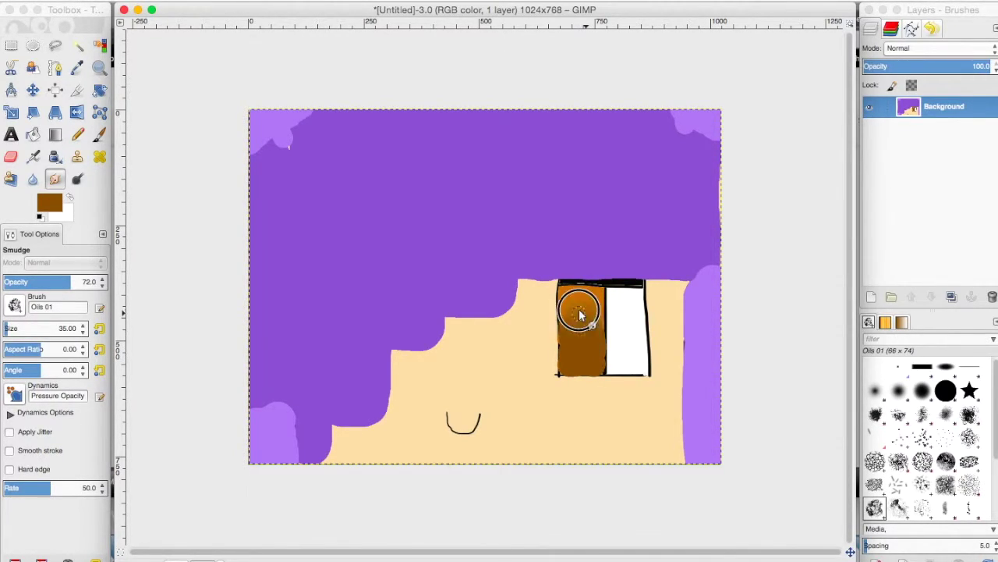
{"action": "mouse_move", "coordinate": [579, 313]}
{"action": "left_mouse_down"}
{"action": "mouse_move", "coordinate": [571, 340]}
{"action": "mouse_move", "coordinate": [575, 312]}
{"action": "left_mouse_up"}
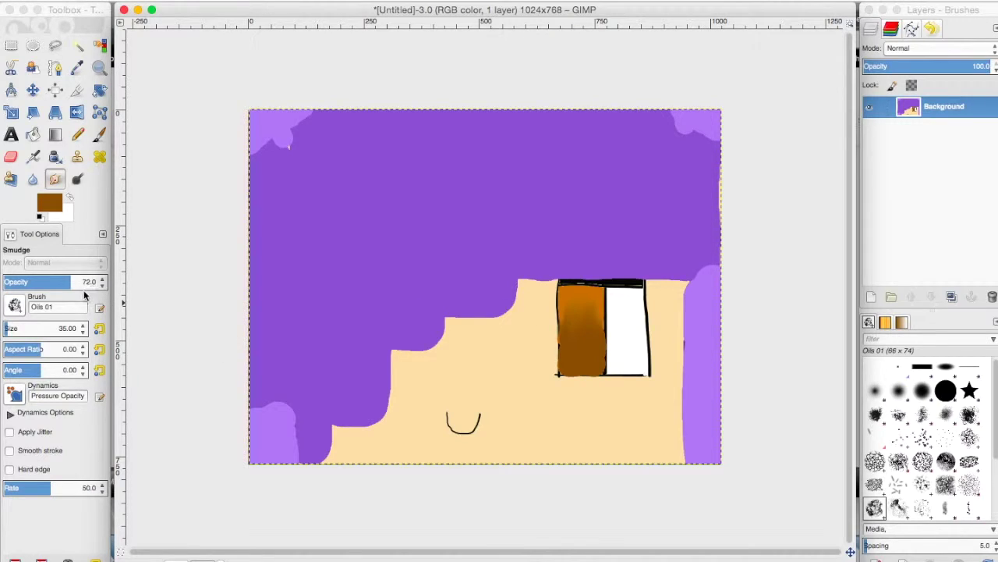
{"action": "left_click", "coordinate": [81, 323]}
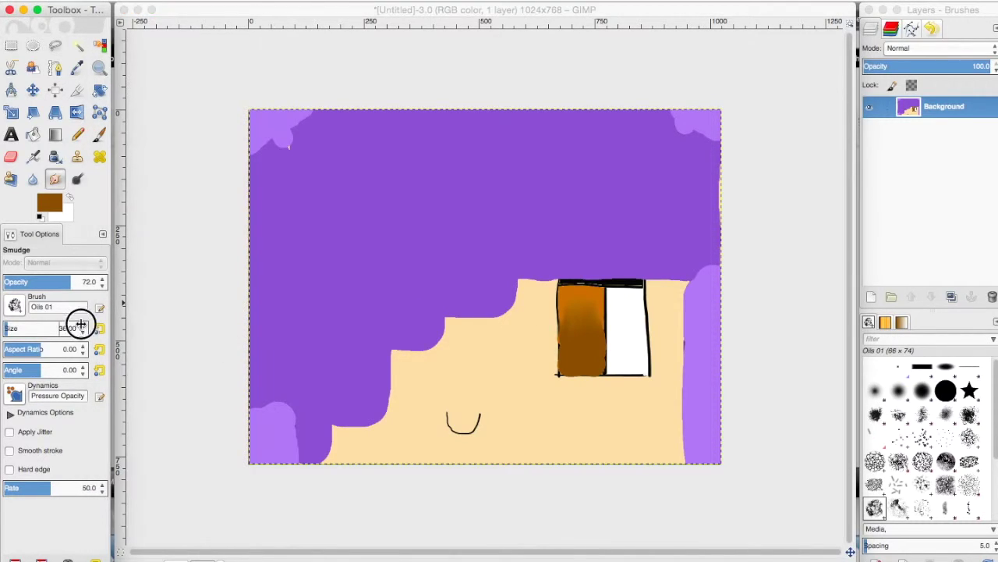
{"action": "scroll", "coordinate": [81, 324], "scroll_direction": "up", "scroll_amount": 5}
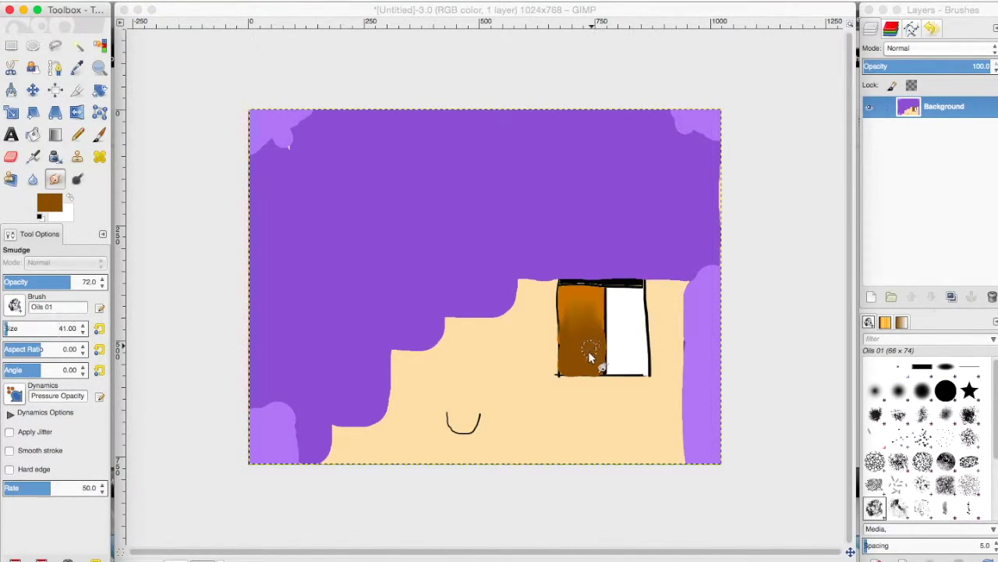
{"action": "mouse_move", "coordinate": [590, 358]}
{"action": "left_mouse_down"}
{"action": "mouse_move", "coordinate": [573, 312]}
{"action": "mouse_move", "coordinate": [579, 328]}
{"action": "left_mouse_up"}
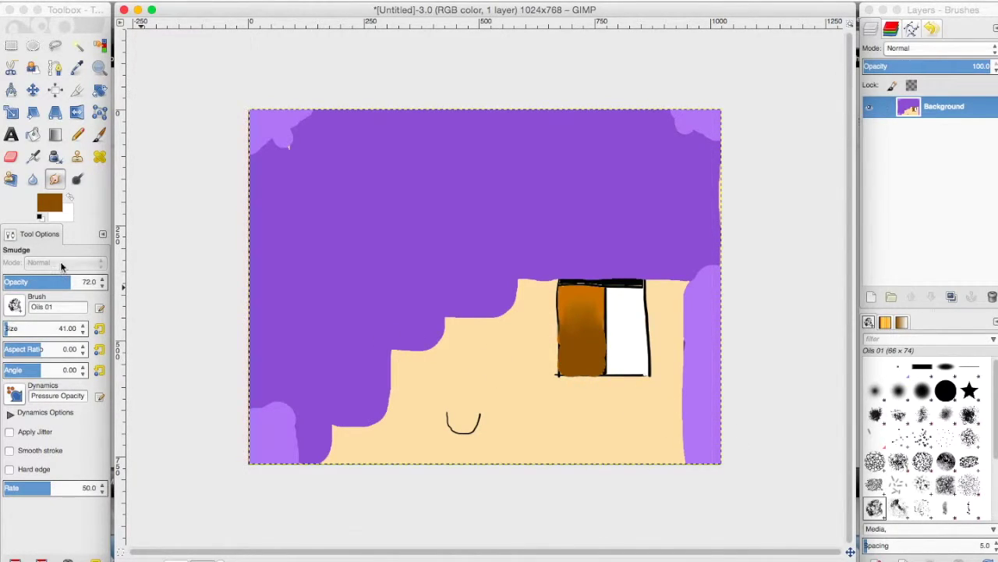
- Pick orange from the colour history and airbrush it into the eye square's lower-left half
{"action": "left_click", "coordinate": [48, 203]}
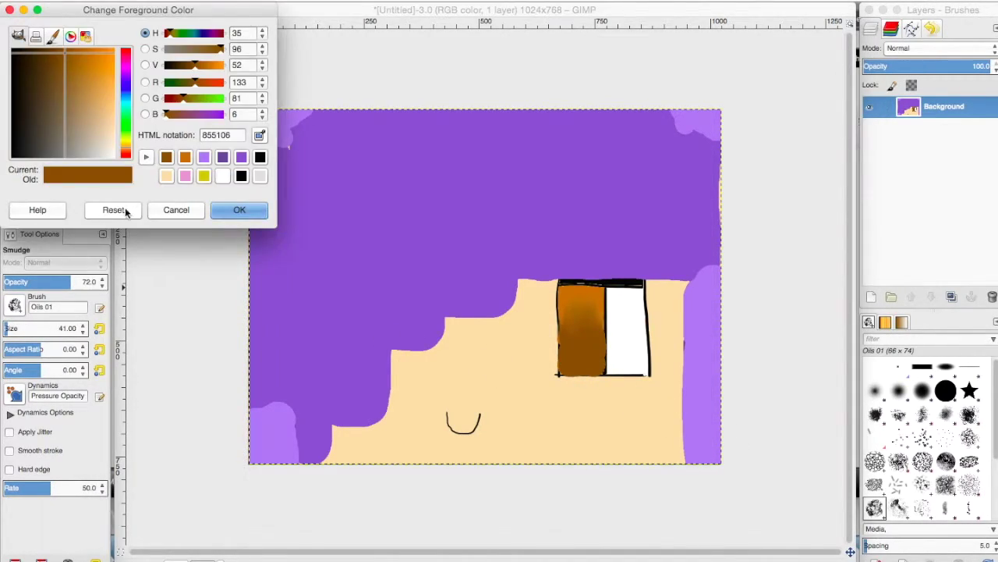
{"action": "left_click", "coordinate": [185, 158]}
{"action": "left_click", "coordinate": [241, 212]}
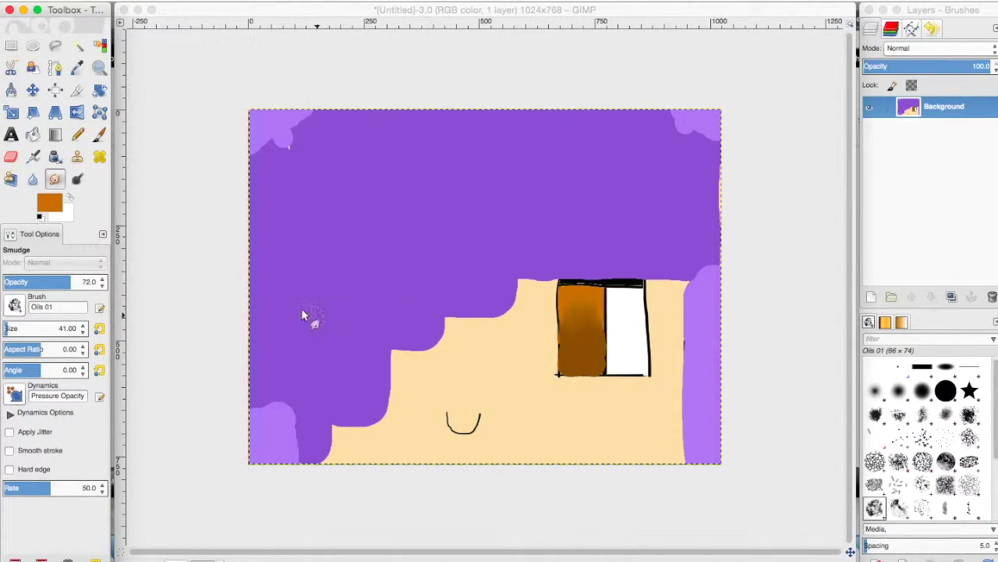
{"action": "left_click", "coordinate": [33, 156]}
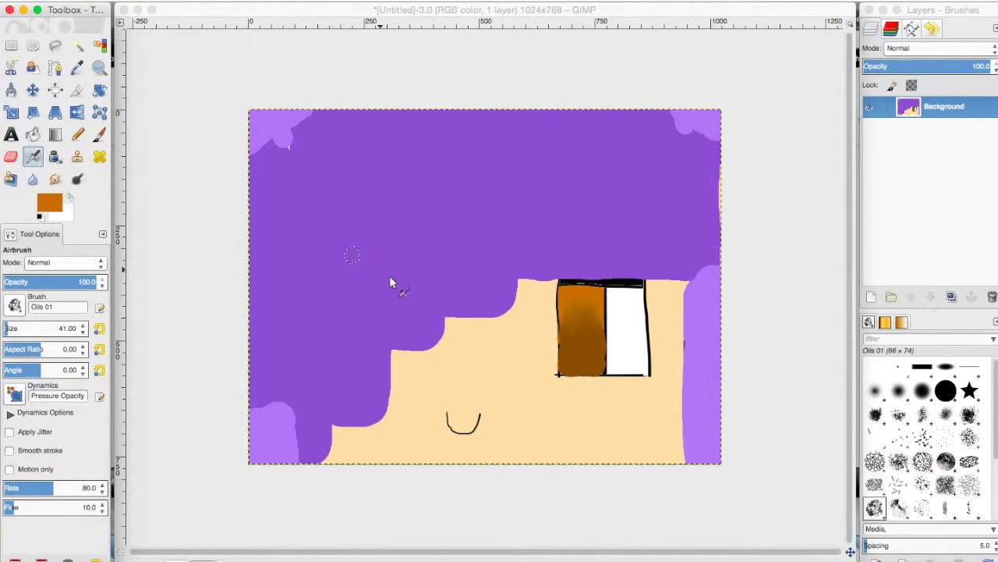
{"action": "left_click", "coordinate": [575, 350]}
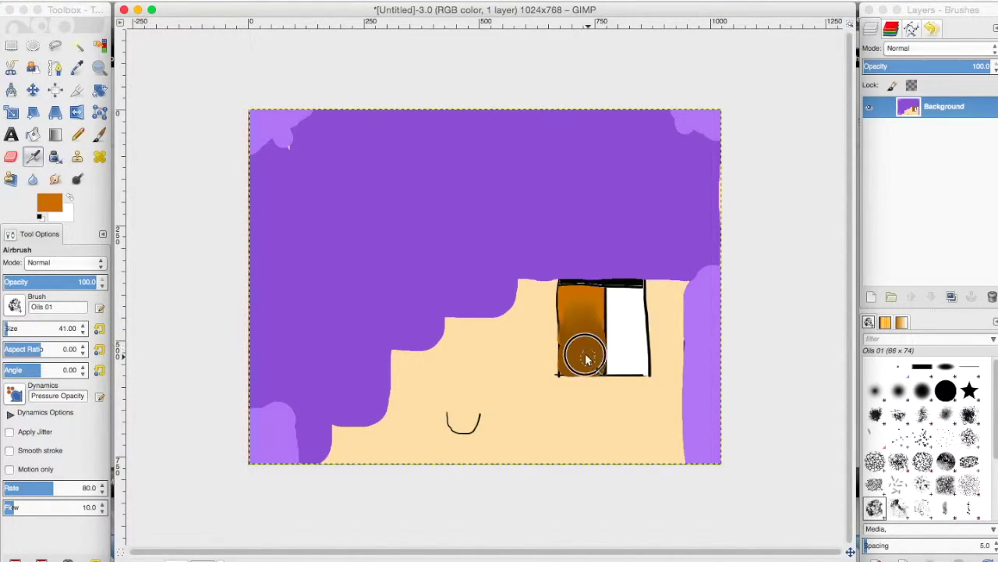
{"action": "mouse_move", "coordinate": [587, 359]}
{"action": "left_mouse_down"}
{"action": "mouse_move", "coordinate": [573, 331]}
{"action": "mouse_move", "coordinate": [574, 357]}
{"action": "mouse_move", "coordinate": [594, 354]}
{"action": "mouse_move", "coordinate": [598, 336]}
{"action": "mouse_move", "coordinate": [598, 352]}
{"action": "mouse_move", "coordinate": [575, 332]}
{"action": "left_mouse_up"}
{"action": "mouse_move", "coordinate": [581, 365]}
{"action": "left_mouse_down"}
{"action": "mouse_move", "coordinate": [571, 356]}
{"action": "mouse_move", "coordinate": [575, 323]}
{"action": "mouse_move", "coordinate": [573, 350]}
{"action": "mouse_move", "coordinate": [582, 338]}
{"action": "left_mouse_up"}
- Smudge the sprayed orange across the eye square for a mottled blend
{"action": "left_click", "coordinate": [54, 179]}
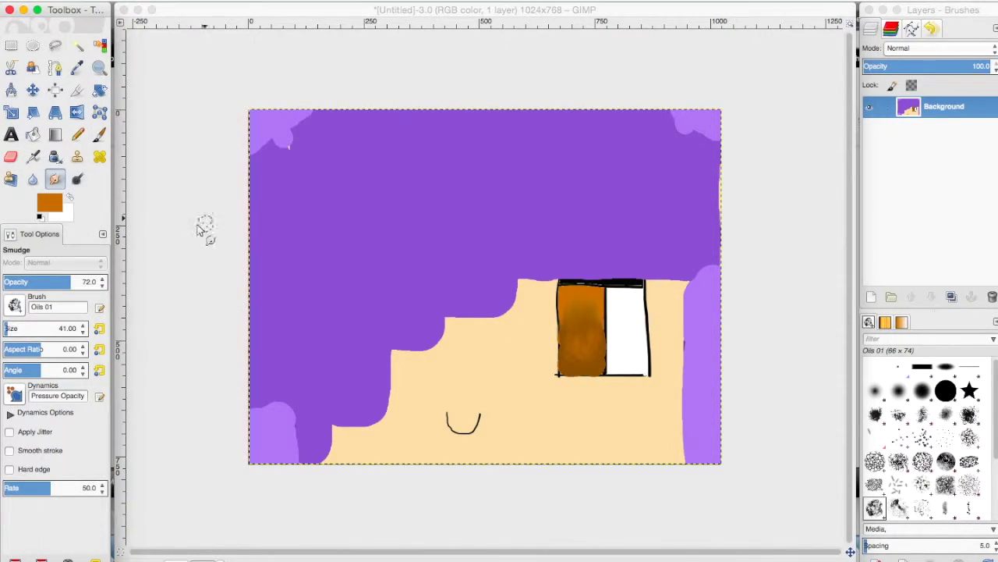
{"action": "left_click", "coordinate": [575, 326]}
{"action": "mouse_move", "coordinate": [574, 326]}
{"action": "left_mouse_down"}
{"action": "mouse_move", "coordinate": [587, 349]}
{"action": "mouse_move", "coordinate": [575, 326]}
{"action": "mouse_move", "coordinate": [576, 353]}
{"action": "mouse_move", "coordinate": [578, 324]}
{"action": "mouse_move", "coordinate": [592, 348]}
{"action": "mouse_move", "coordinate": [594, 319]}
{"action": "mouse_move", "coordinate": [573, 354]}
{"action": "mouse_move", "coordinate": [588, 315]}
{"action": "mouse_move", "coordinate": [579, 343]}
{"action": "mouse_move", "coordinate": [576, 322]}
{"action": "mouse_move", "coordinate": [600, 343]}
{"action": "left_mouse_up"}
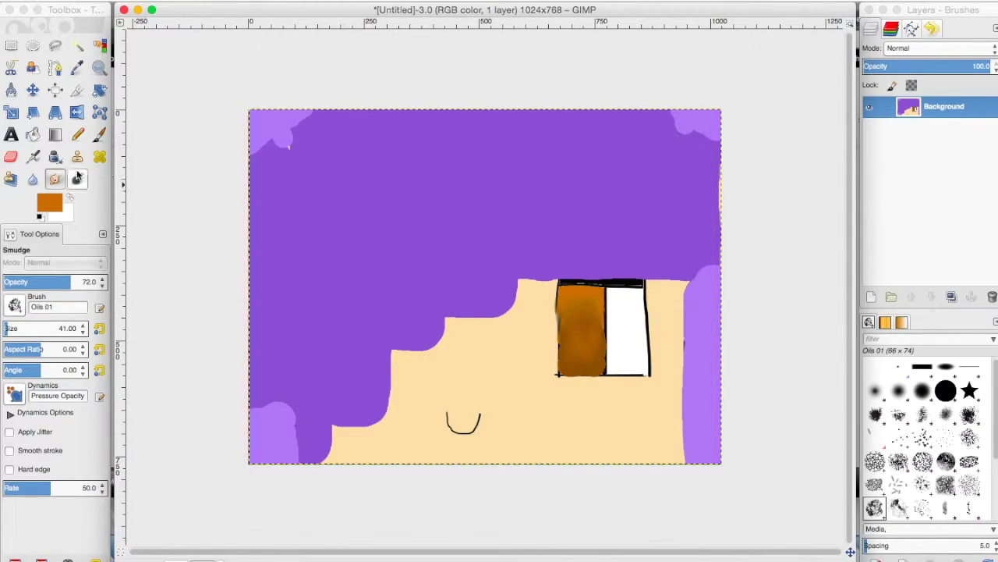
- Pick yellow as the foreground colour and airbrush it over the brown eye square
{"action": "left_click", "coordinate": [48, 203]}
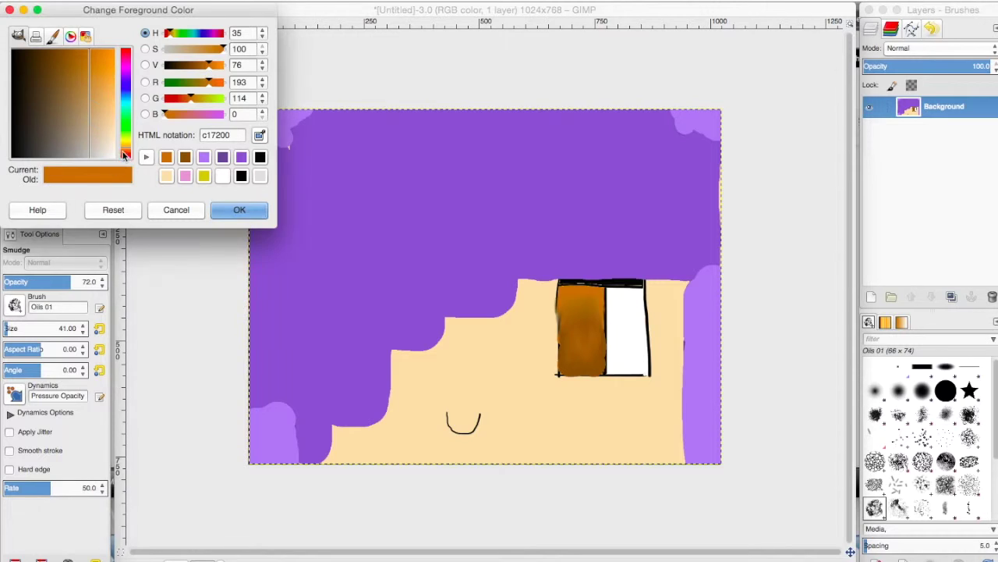
{"action": "left_click", "coordinate": [204, 175]}
{"action": "left_click", "coordinate": [221, 211]}
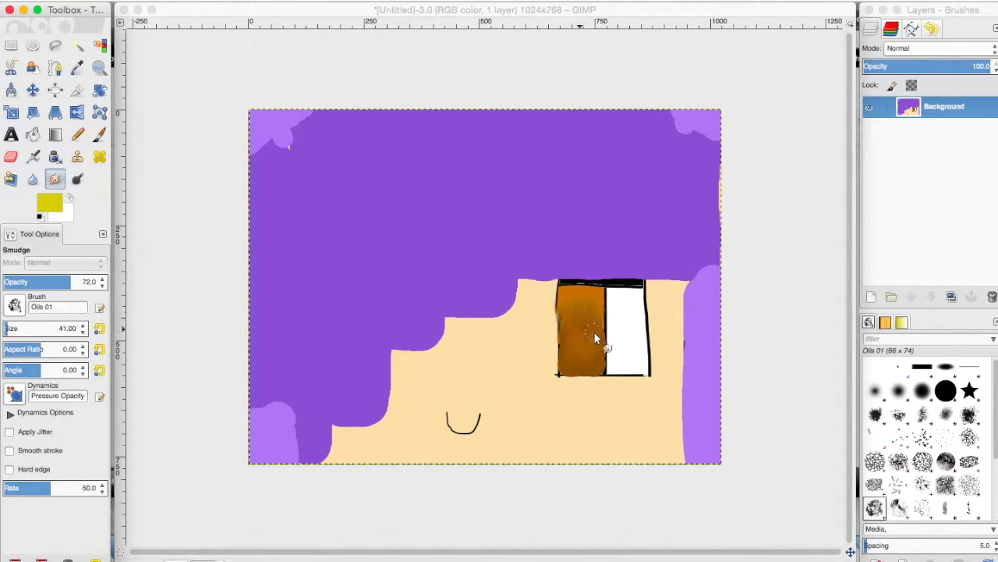
{"action": "left_click", "coordinate": [33, 157]}
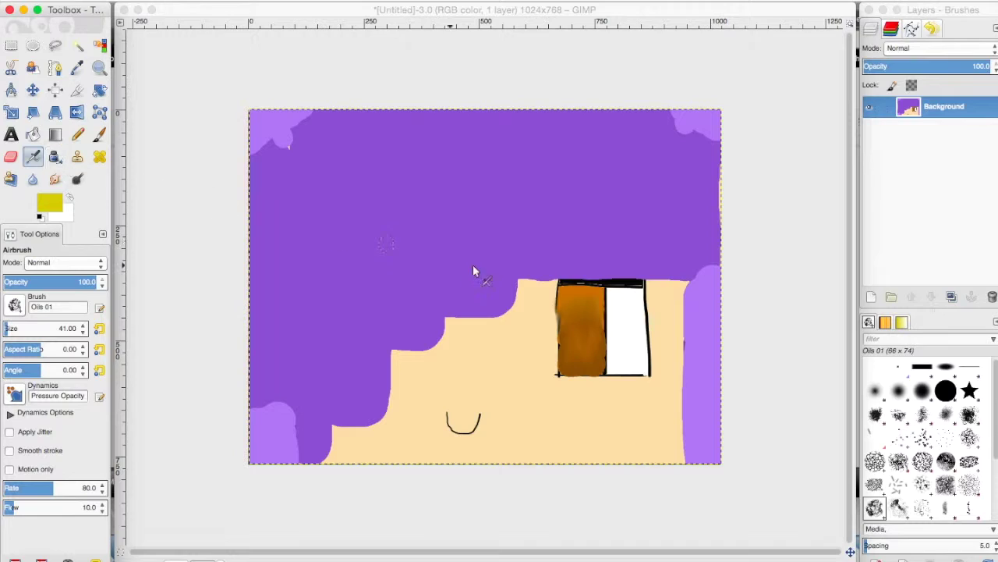
{"action": "mouse_move", "coordinate": [589, 357]}
{"action": "left_mouse_down"}
{"action": "mouse_move", "coordinate": [593, 366]}
{"action": "mouse_move", "coordinate": [567, 361]}
{"action": "left_mouse_up"}
{"action": "mouse_move", "coordinate": [566, 351]}
{"action": "left_mouse_down"}
{"action": "mouse_move", "coordinate": [567, 364]}
{"action": "mouse_move", "coordinate": [598, 367]}
{"action": "left_mouse_up"}
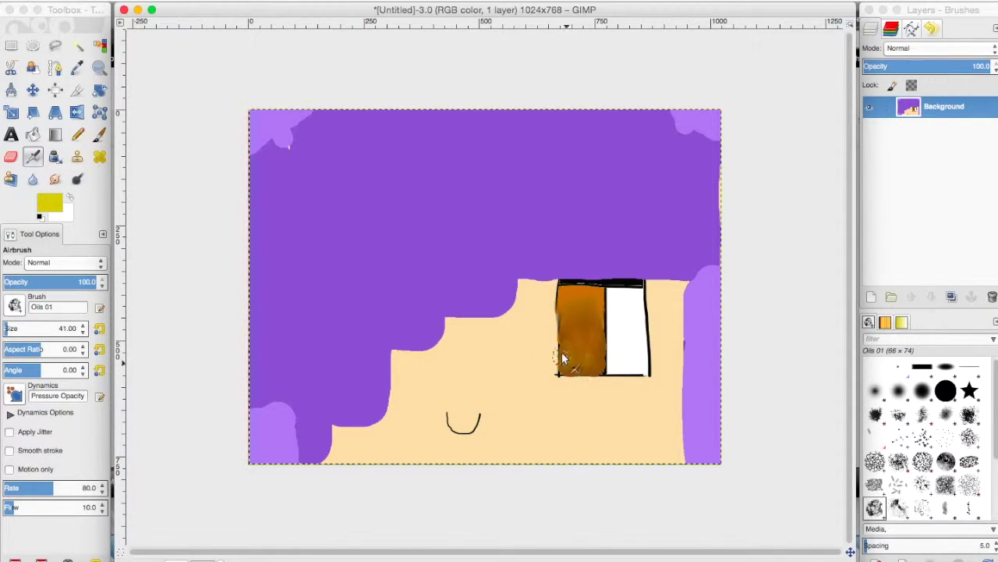
- Smudge the eye square's lower-left paint and soften its left brown edge
{"action": "left_click", "coordinate": [55, 179]}
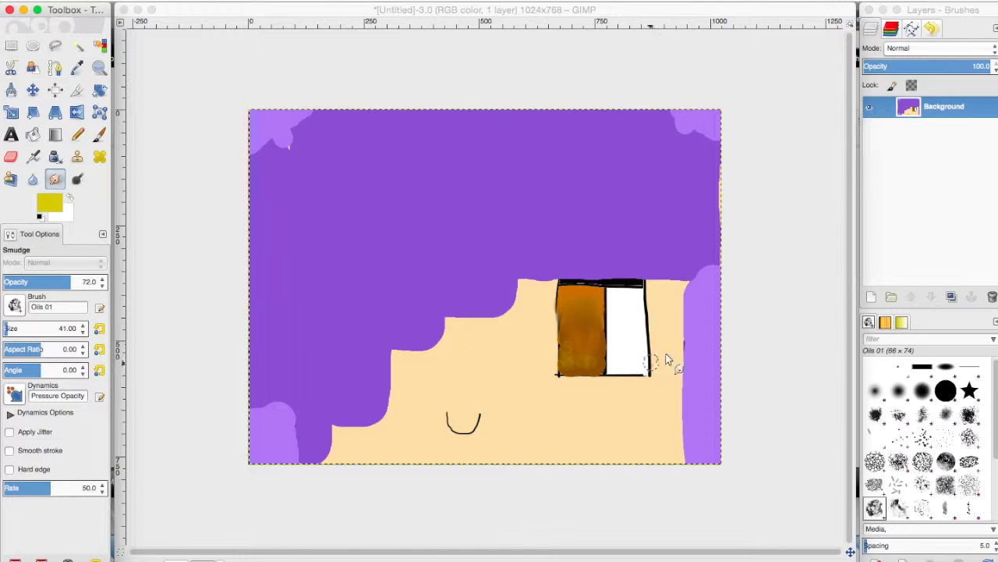
{"action": "mouse_move", "coordinate": [567, 360]}
{"action": "left_mouse_down"}
{"action": "mouse_move", "coordinate": [594, 350]}
{"action": "mouse_move", "coordinate": [596, 359]}
{"action": "mouse_move", "coordinate": [574, 362]}
{"action": "mouse_move", "coordinate": [613, 362]}
{"action": "mouse_move", "coordinate": [569, 367]}
{"action": "mouse_move", "coordinate": [564, 348]}
{"action": "mouse_move", "coordinate": [595, 349]}
{"action": "mouse_move", "coordinate": [572, 359]}
{"action": "mouse_move", "coordinate": [580, 336]}
{"action": "mouse_move", "coordinate": [570, 335]}
{"action": "mouse_move", "coordinate": [585, 340]}
{"action": "mouse_move", "coordinate": [575, 347]}
{"action": "mouse_move", "coordinate": [586, 363]}
{"action": "mouse_move", "coordinate": [583, 346]}
{"action": "mouse_move", "coordinate": [596, 346]}
{"action": "mouse_move", "coordinate": [575, 348]}
{"action": "mouse_move", "coordinate": [572, 367]}
{"action": "mouse_move", "coordinate": [597, 359]}
{"action": "left_mouse_up"}
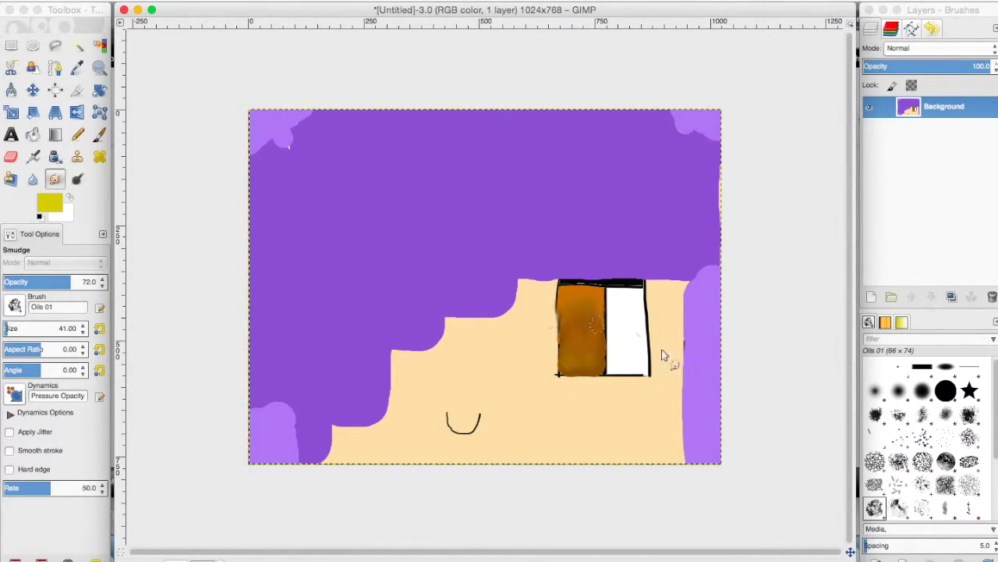
{"action": "mouse_move", "coordinate": [598, 312]}
{"action": "left_mouse_down"}
{"action": "mouse_move", "coordinate": [575, 361]}
{"action": "mouse_move", "coordinate": [586, 330]}
{"action": "mouse_move", "coordinate": [597, 341]}
{"action": "mouse_move", "coordinate": [568, 366]}
{"action": "mouse_move", "coordinate": [584, 356]}
{"action": "mouse_move", "coordinate": [575, 339]}
{"action": "mouse_move", "coordinate": [587, 350]}
{"action": "mouse_move", "coordinate": [585, 308]}
{"action": "mouse_move", "coordinate": [573, 296]}
{"action": "mouse_move", "coordinate": [584, 290]}
{"action": "mouse_move", "coordinate": [577, 306]}
{"action": "left_mouse_up"}
{"action": "left_click", "coordinate": [54, 200]}
- Choose near-black and airbrush dark speckles onto the brown eye
{"action": "left_click", "coordinate": [166, 177]}
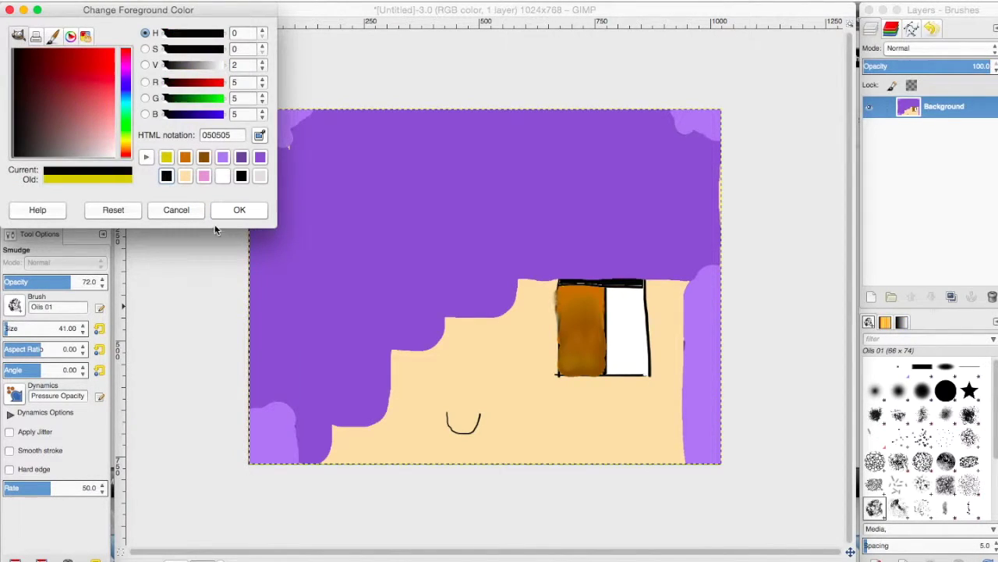
{"action": "left_click", "coordinate": [234, 212]}
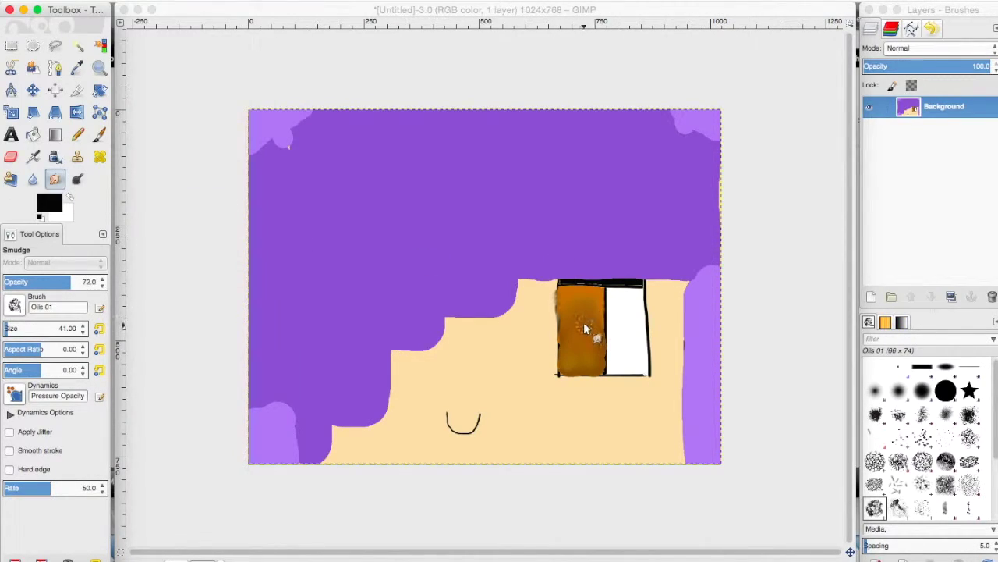
{"action": "left_click", "coordinate": [566, 334]}
{"action": "left_click", "coordinate": [33, 156]}
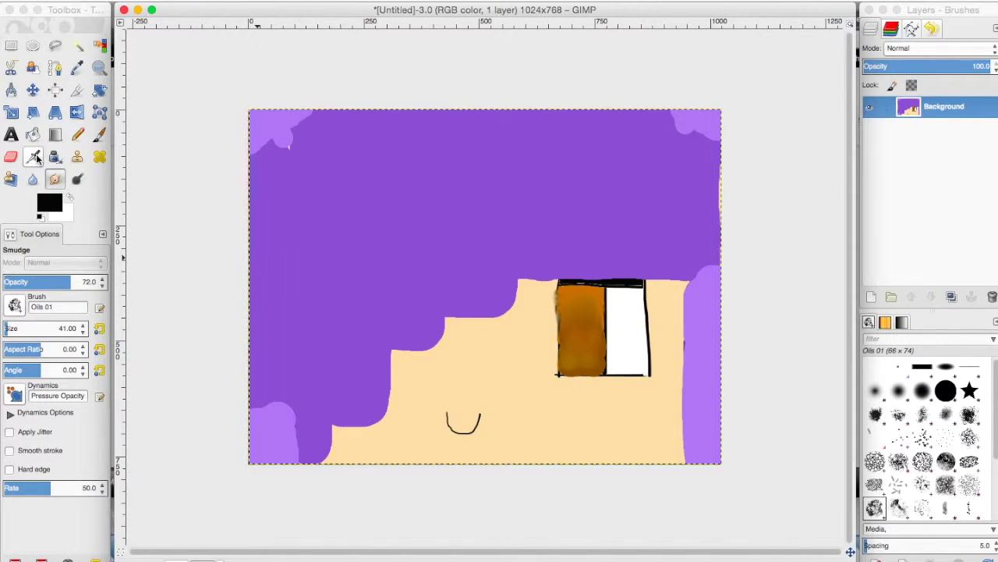
{"action": "left_click", "coordinate": [569, 335]}
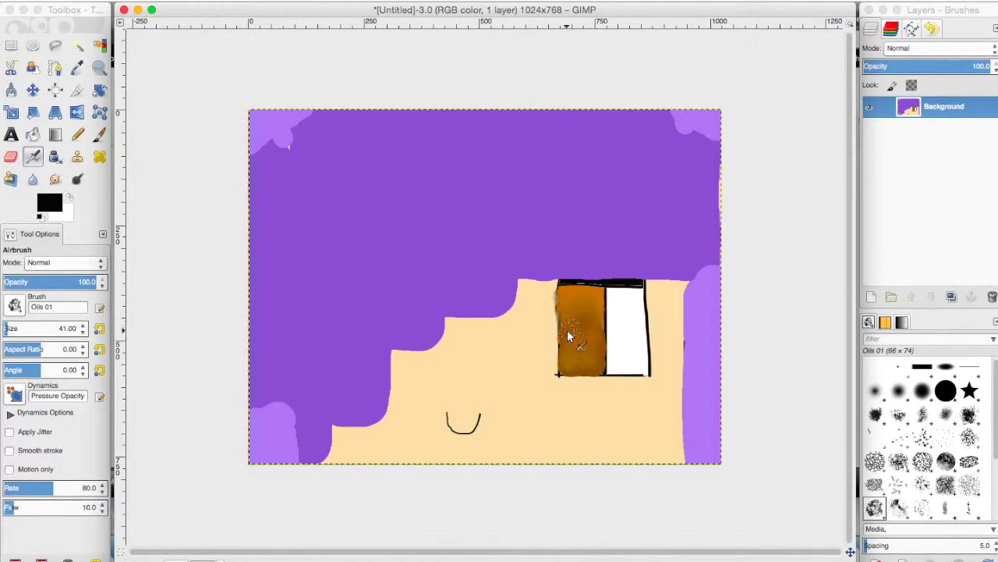
{"action": "mouse_move", "coordinate": [589, 319]}
{"action": "left_mouse_down"}
{"action": "mouse_move", "coordinate": [588, 330]}
{"action": "mouse_move", "coordinate": [577, 325]}
{"action": "mouse_move", "coordinate": [588, 343]}
{"action": "mouse_move", "coordinate": [588, 328]}
{"action": "left_mouse_up"}
- Smudge the dark speckles into the brown eye for soft shading
{"action": "left_click", "coordinate": [58, 180]}
{"action": "left_click", "coordinate": [581, 342]}
{"action": "mouse_move", "coordinate": [583, 318]}
{"action": "left_mouse_down"}
{"action": "mouse_move", "coordinate": [583, 335]}
{"action": "mouse_move", "coordinate": [575, 319]}
{"action": "mouse_move", "coordinate": [578, 338]}
{"action": "mouse_move", "coordinate": [593, 339]}
{"action": "mouse_move", "coordinate": [575, 346]}
{"action": "mouse_move", "coordinate": [587, 348]}
{"action": "left_mouse_up"}
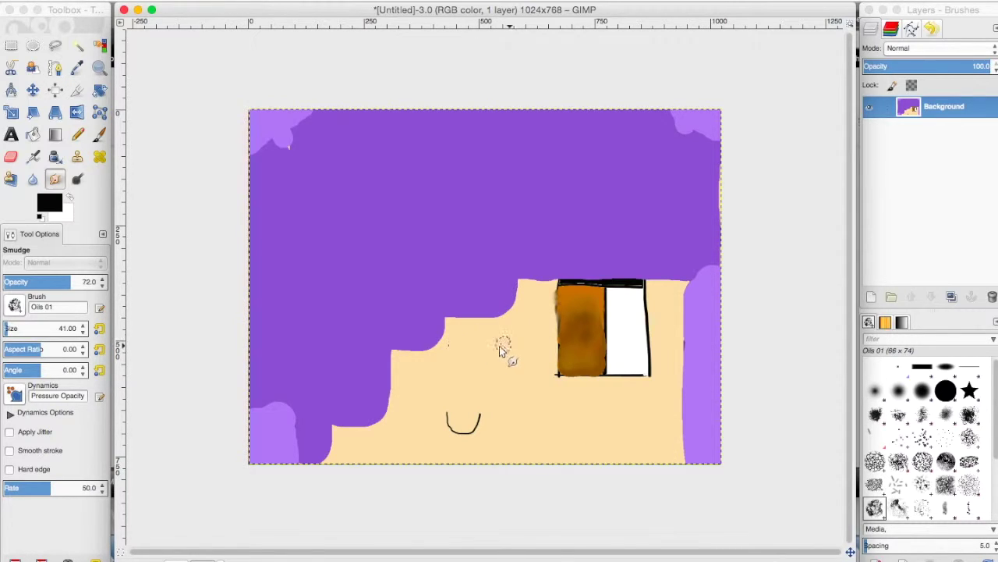
- Set the foreground colour to tan c8b286, darkened from the peach skin colour
{"action": "left_click", "coordinate": [49, 205]}
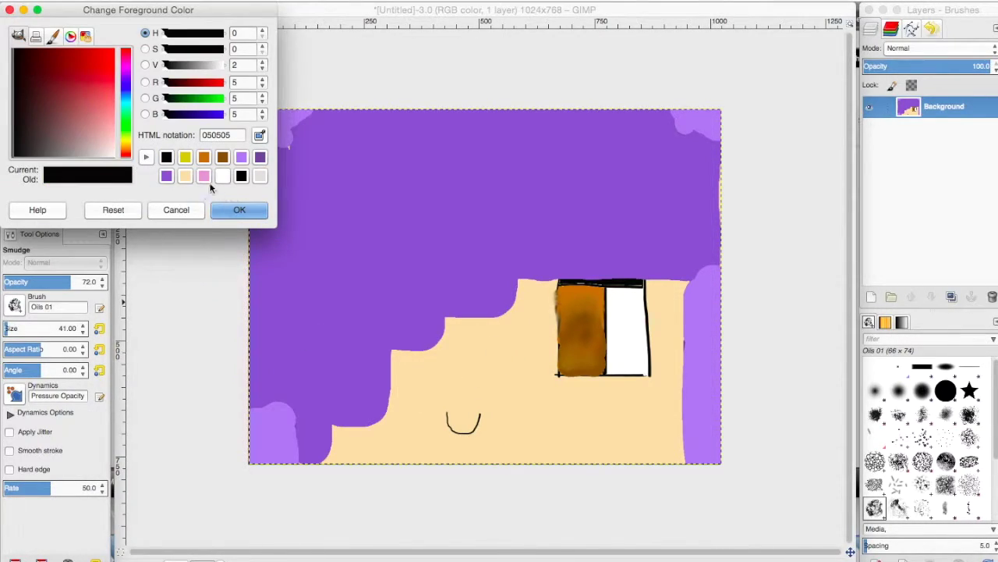
{"action": "left_click", "coordinate": [185, 176]}
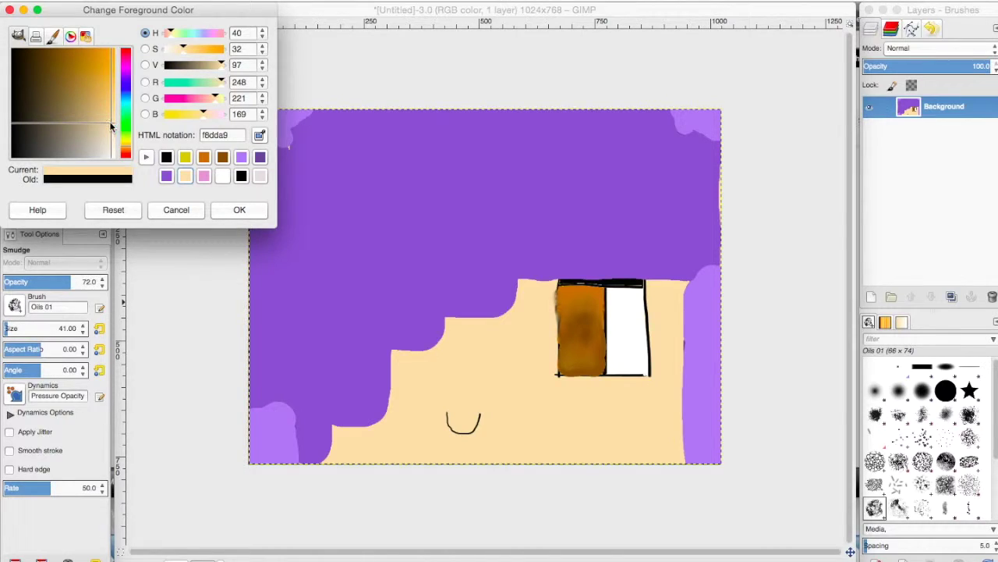
{"action": "left_click_drag", "start_coordinate": [111, 127], "coordinate": [92, 122]}
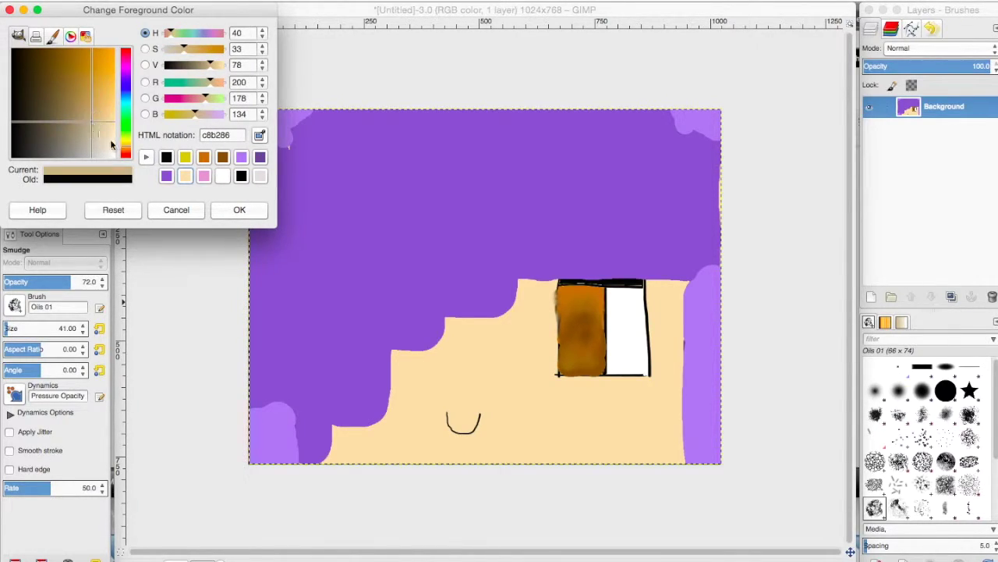
{"action": "left_click", "coordinate": [240, 210]}
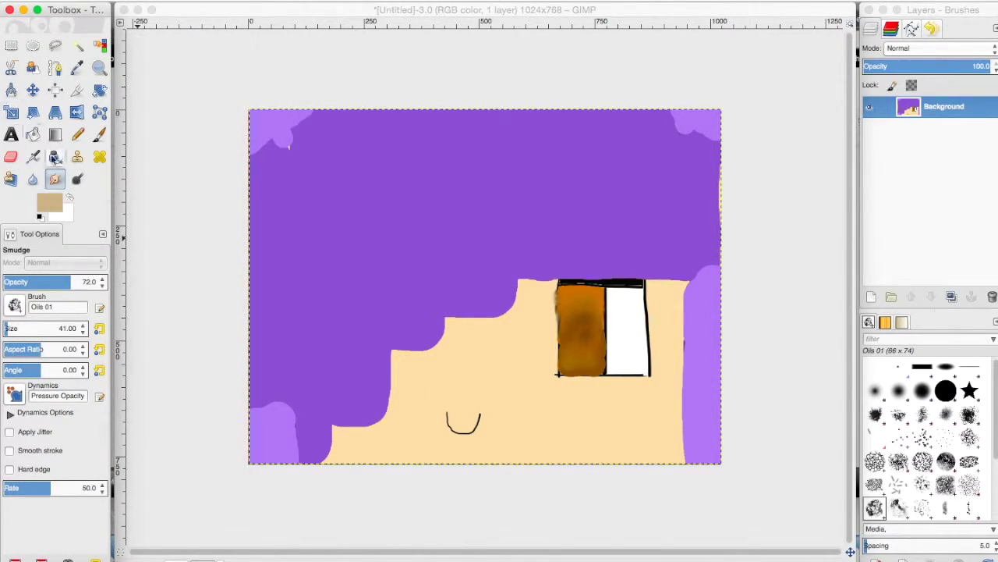
- Airbrush tan shadow along the hair's stepped lower edge up toward the eye, redoing one messy stroke
{"action": "left_click", "coordinate": [31, 157]}
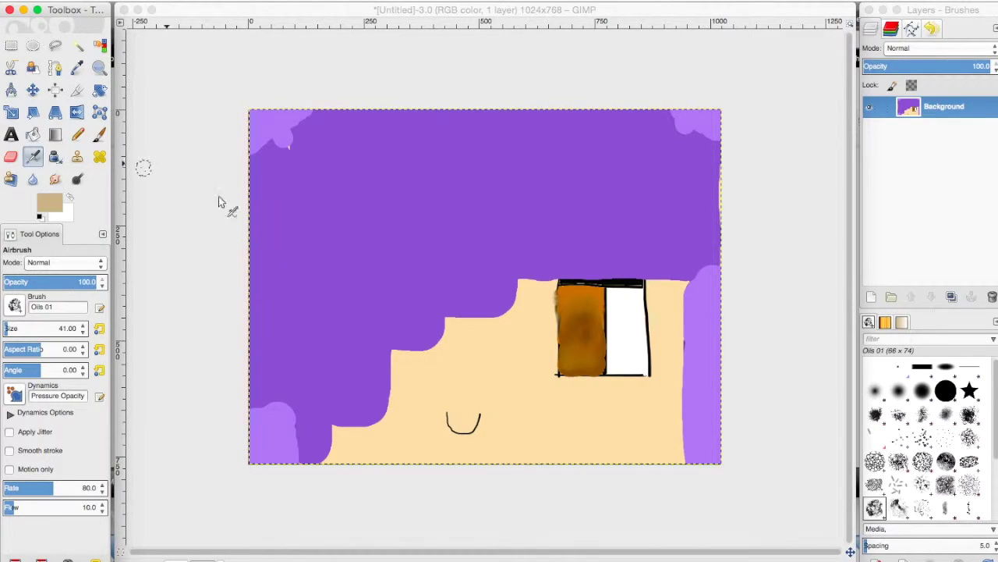
{"action": "left_click", "coordinate": [400, 364]}
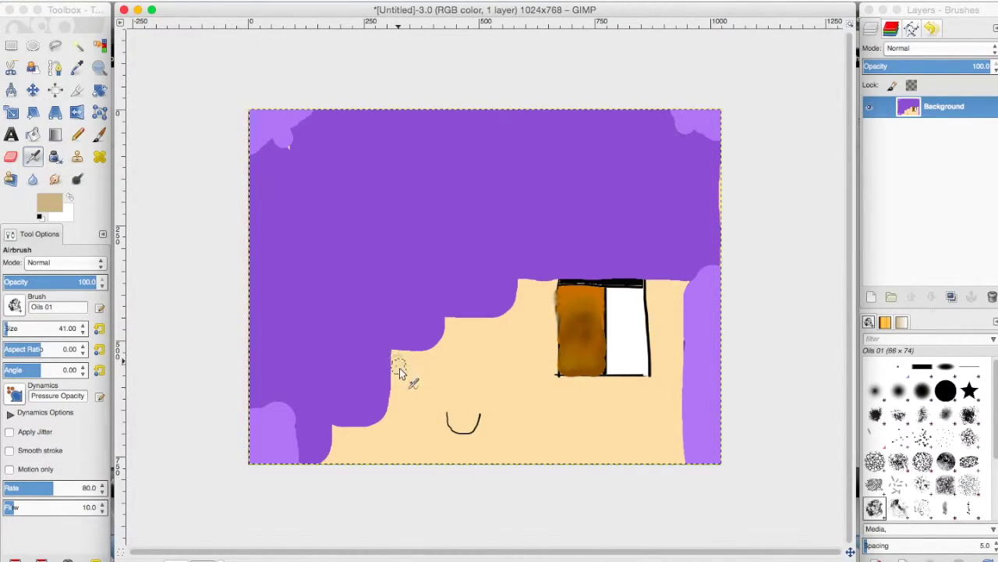
{"action": "mouse_move", "coordinate": [397, 404]}
{"action": "left_mouse_down"}
{"action": "mouse_move", "coordinate": [396, 355]}
{"action": "mouse_move", "coordinate": [400, 397]}
{"action": "left_mouse_up"}
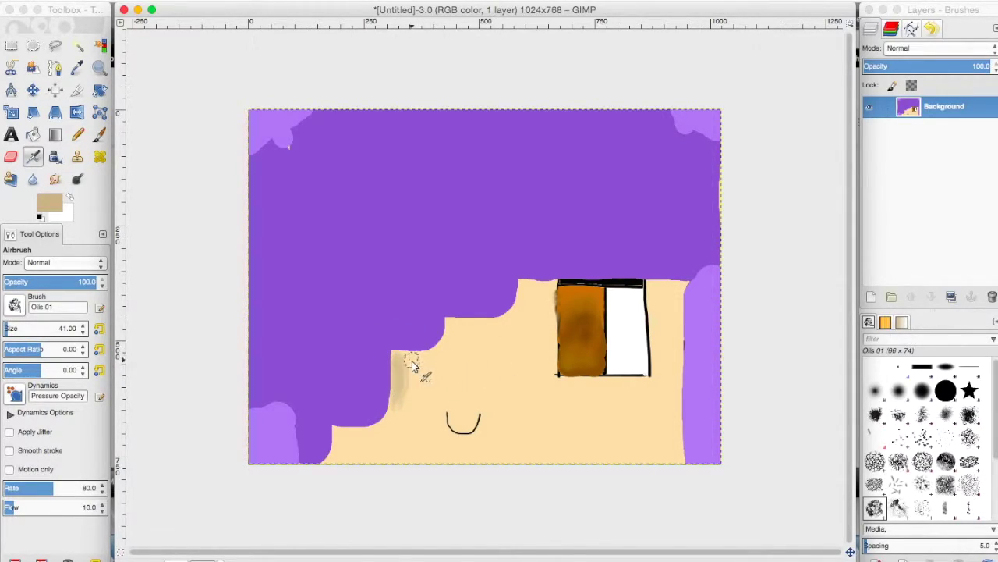
{"action": "mouse_move", "coordinate": [413, 359]}
{"action": "left_mouse_down"}
{"action": "mouse_move", "coordinate": [437, 361]}
{"action": "mouse_move", "coordinate": [408, 358]}
{"action": "mouse_move", "coordinate": [439, 352]}
{"action": "mouse_move", "coordinate": [453, 324]}
{"action": "mouse_move", "coordinate": [504, 321]}
{"action": "mouse_move", "coordinate": [452, 323]}
{"action": "mouse_move", "coordinate": [499, 325]}
{"action": "mouse_move", "coordinate": [458, 326]}
{"action": "mouse_move", "coordinate": [425, 356]}
{"action": "left_mouse_up"}
{"action": "left_click_drag", "start_coordinate": [555, 291], "coordinate": [535, 299]}
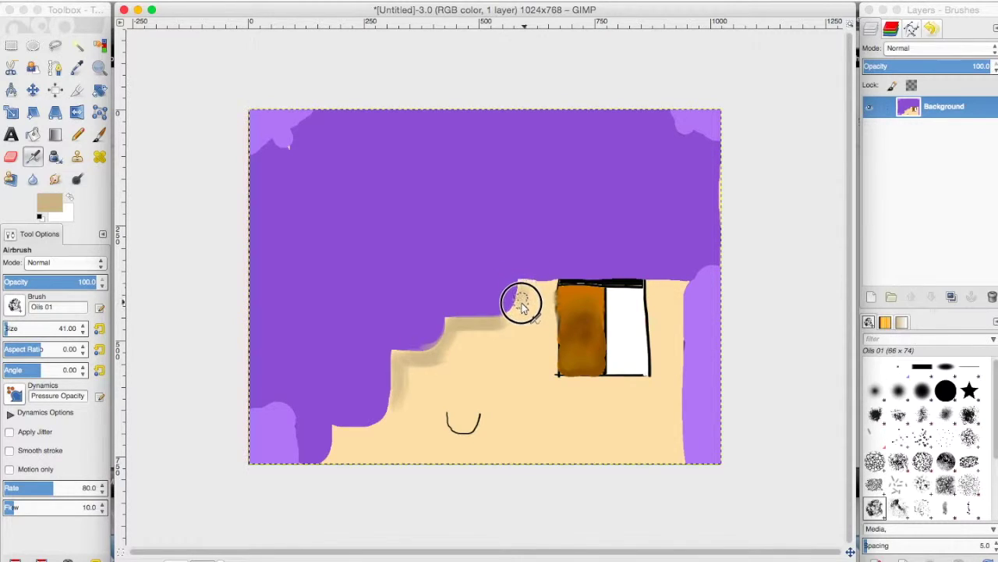
{"action": "mouse_move", "coordinate": [509, 325]}
{"action": "left_mouse_down"}
{"action": "mouse_move", "coordinate": [525, 290]}
{"action": "mouse_move", "coordinate": [544, 291]}
{"action": "left_mouse_up"}
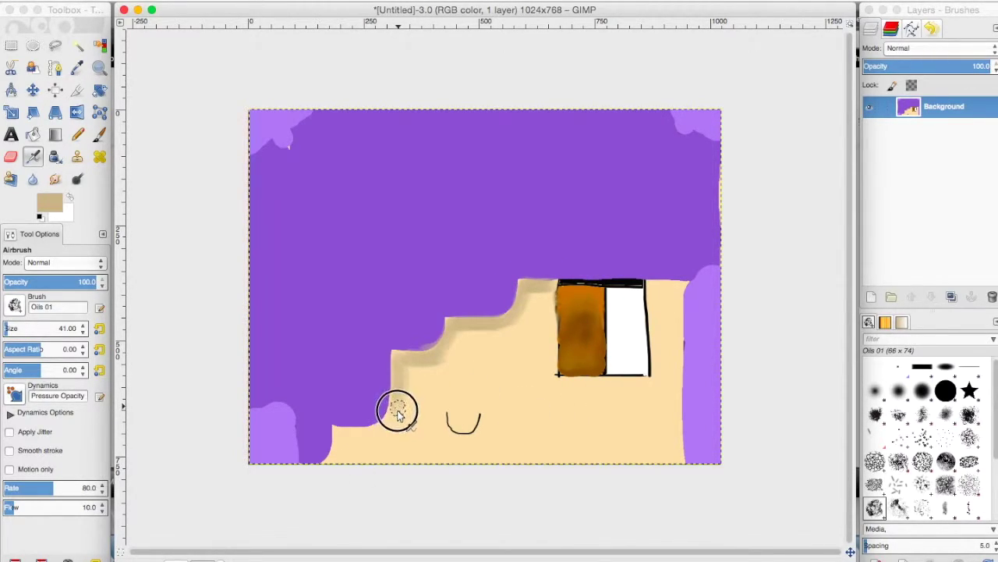
{"action": "mouse_move", "coordinate": [397, 408]}
{"action": "left_mouse_down"}
{"action": "mouse_move", "coordinate": [372, 432]}
{"action": "mouse_move", "coordinate": [338, 437]}
{"action": "mouse_move", "coordinate": [328, 467]}
{"action": "mouse_move", "coordinate": [338, 454]}
{"action": "mouse_move", "coordinate": [335, 419]}
{"action": "mouse_move", "coordinate": [351, 437]}
{"action": "left_mouse_up"}
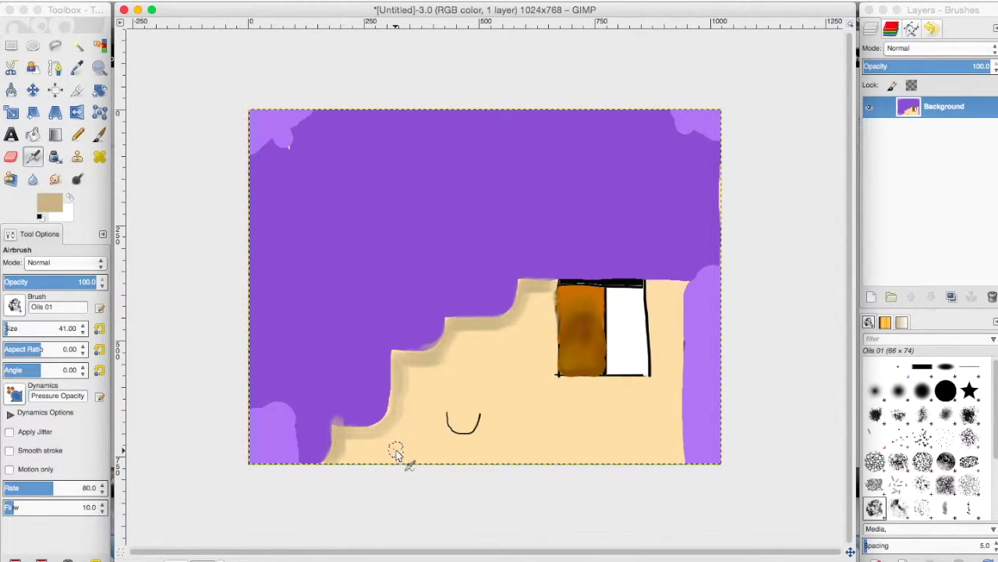
{"action": "left_click_drag", "start_coordinate": [330, 405], "coordinate": [338, 419]}
{"action": "key", "text": "super+z"}
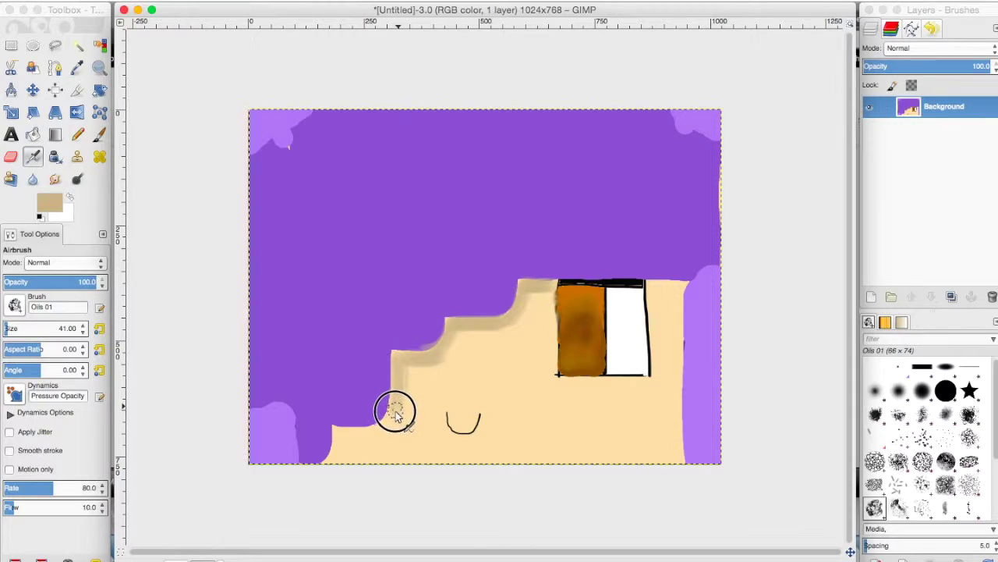
{"action": "mouse_move", "coordinate": [391, 419]}
{"action": "left_mouse_down"}
{"action": "mouse_move", "coordinate": [350, 437]}
{"action": "mouse_move", "coordinate": [339, 432]}
{"action": "mouse_move", "coordinate": [326, 471]}
{"action": "mouse_move", "coordinate": [330, 457]}
{"action": "mouse_move", "coordinate": [338, 461]}
{"action": "left_mouse_up"}
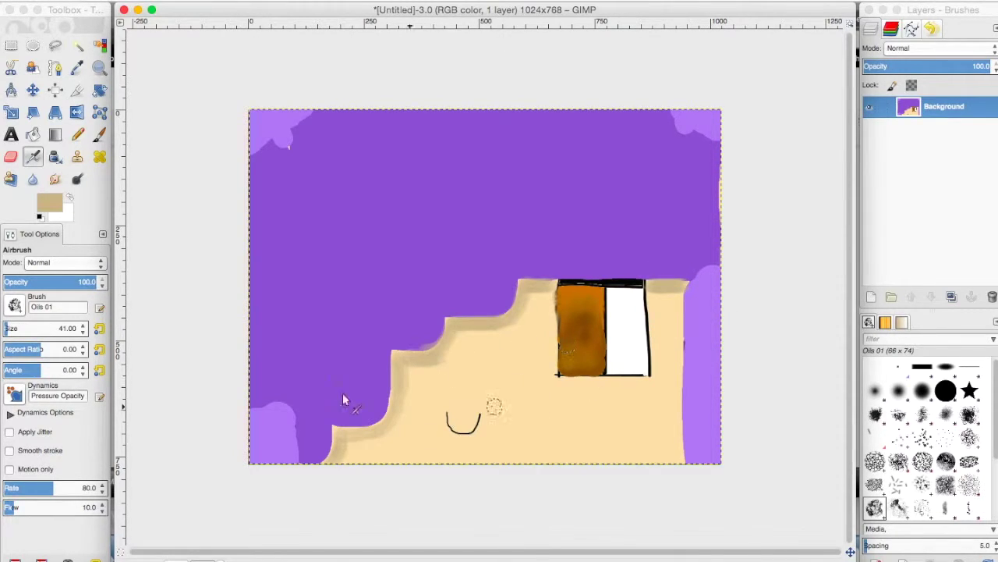
{"action": "left_click", "coordinate": [54, 180]}
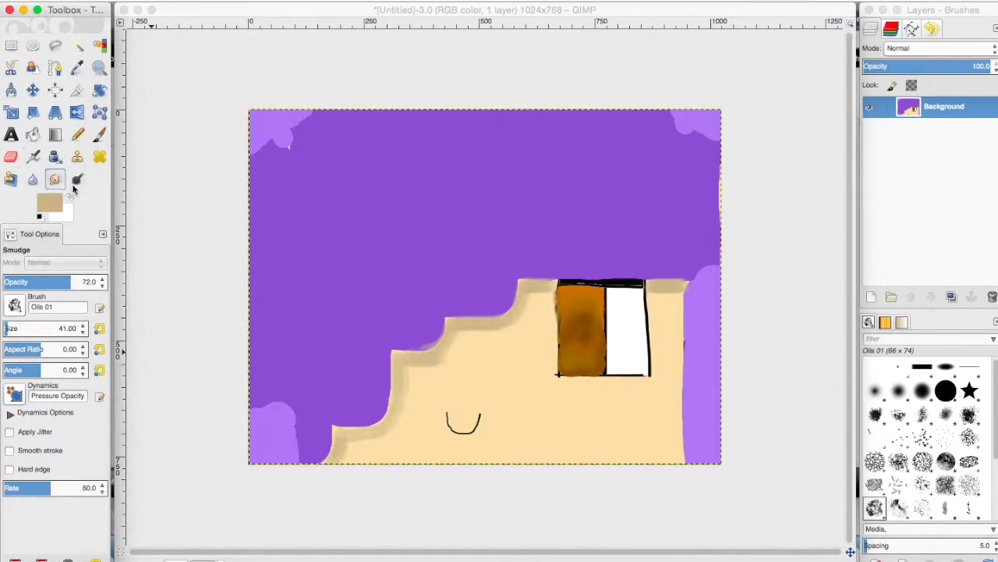
- Smudge the tan shadow into the skin along the hair steps, the corner by the eye, and the eye's top
{"action": "left_click", "coordinate": [369, 446]}
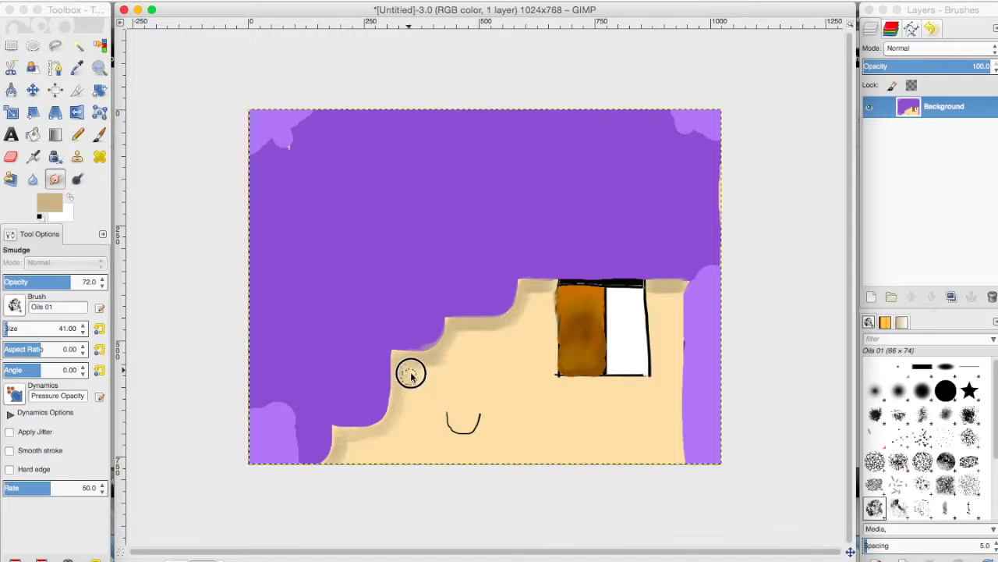
{"action": "mouse_move", "coordinate": [430, 365]}
{"action": "left_mouse_down"}
{"action": "mouse_move", "coordinate": [398, 366]}
{"action": "mouse_move", "coordinate": [387, 421]}
{"action": "mouse_move", "coordinate": [368, 432]}
{"action": "mouse_move", "coordinate": [383, 413]}
{"action": "mouse_move", "coordinate": [337, 432]}
{"action": "mouse_move", "coordinate": [331, 461]}
{"action": "mouse_move", "coordinate": [345, 440]}
{"action": "mouse_move", "coordinate": [333, 471]}
{"action": "left_mouse_up"}
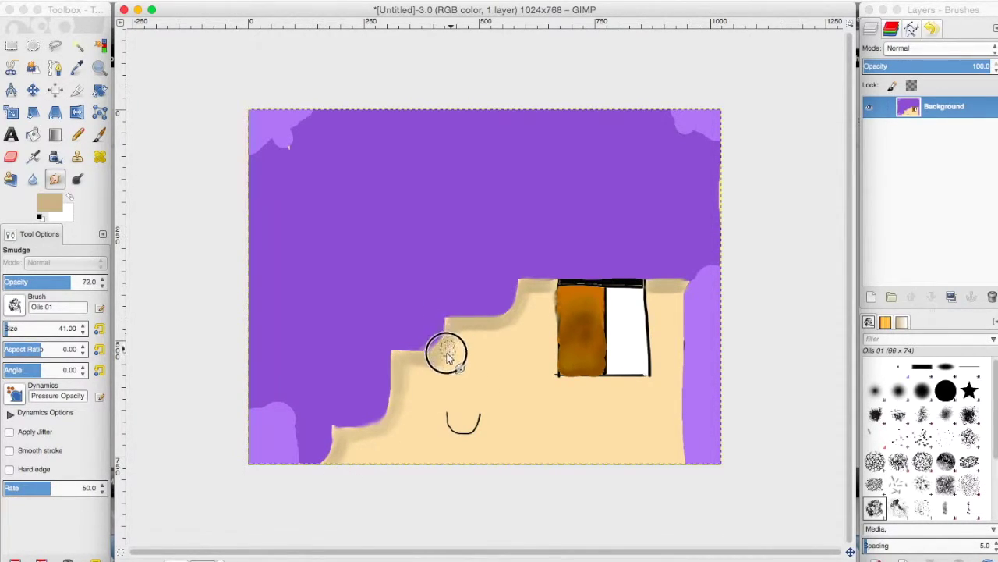
{"action": "mouse_move", "coordinate": [446, 354]}
{"action": "left_mouse_down"}
{"action": "mouse_move", "coordinate": [419, 374]}
{"action": "mouse_move", "coordinate": [443, 383]}
{"action": "mouse_move", "coordinate": [453, 367]}
{"action": "mouse_move", "coordinate": [460, 371]}
{"action": "mouse_move", "coordinate": [435, 377]}
{"action": "mouse_move", "coordinate": [451, 364]}
{"action": "mouse_move", "coordinate": [419, 393]}
{"action": "mouse_move", "coordinate": [408, 381]}
{"action": "mouse_move", "coordinate": [390, 419]}
{"action": "left_mouse_up"}
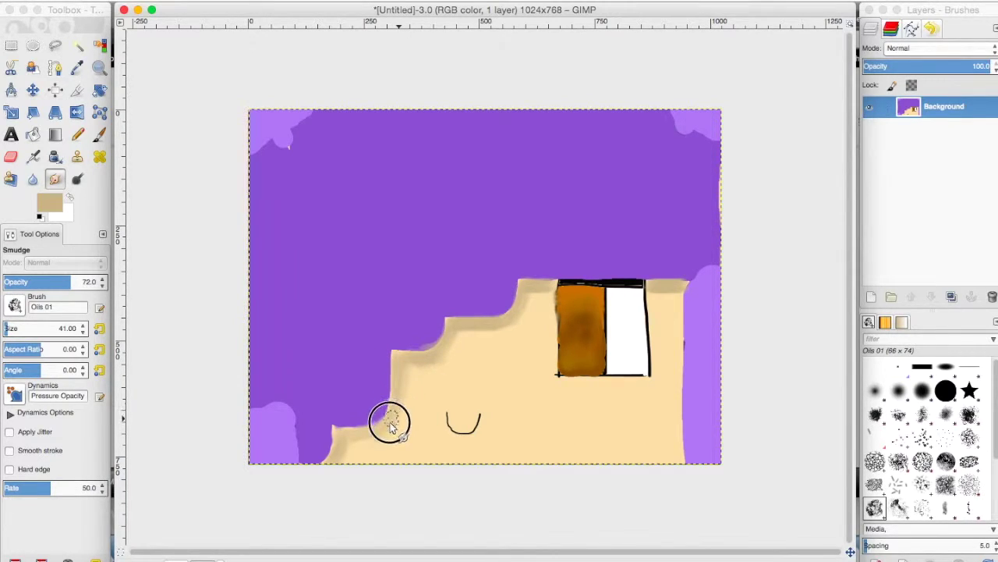
{"action": "mouse_move", "coordinate": [487, 331]}
{"action": "left_mouse_down"}
{"action": "mouse_move", "coordinate": [526, 296]}
{"action": "mouse_move", "coordinate": [522, 318]}
{"action": "mouse_move", "coordinate": [538, 309]}
{"action": "mouse_move", "coordinate": [528, 286]}
{"action": "mouse_move", "coordinate": [550, 286]}
{"action": "mouse_move", "coordinate": [526, 286]}
{"action": "mouse_move", "coordinate": [539, 286]}
{"action": "mouse_move", "coordinate": [497, 324]}
{"action": "mouse_move", "coordinate": [585, 321]}
{"action": "mouse_move", "coordinate": [513, 319]}
{"action": "left_mouse_up"}
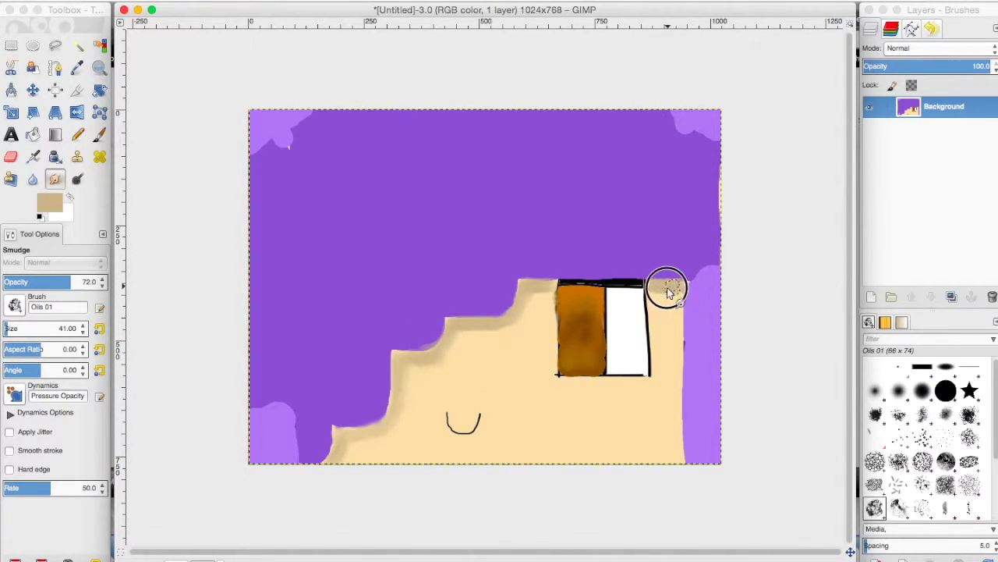
{"action": "left_click_drag", "start_coordinate": [654, 290], "coordinate": [574, 311]}
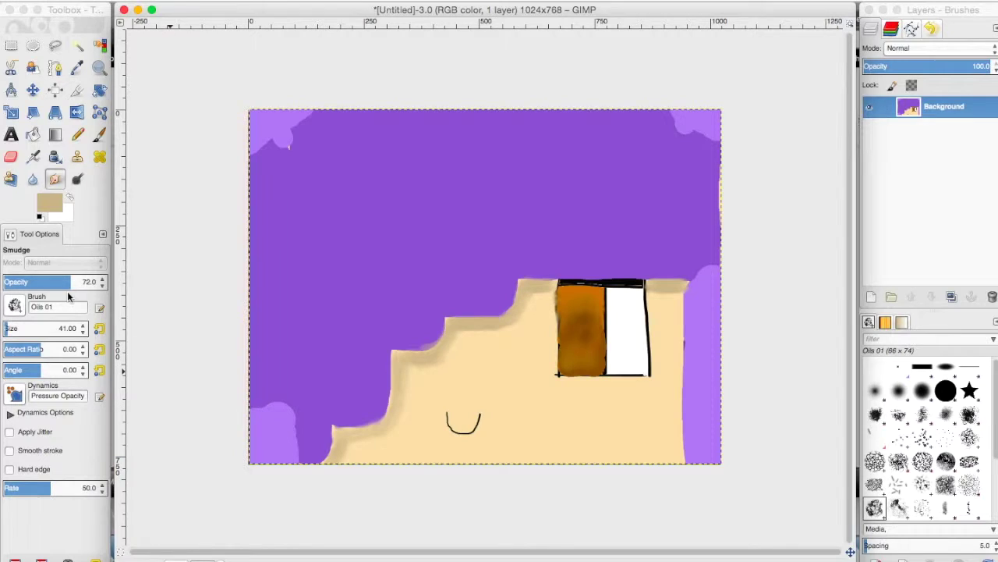
- Pick light purple from recent colours and smudge the hair edge along the steps and eye top
{"action": "left_click", "coordinate": [54, 209]}
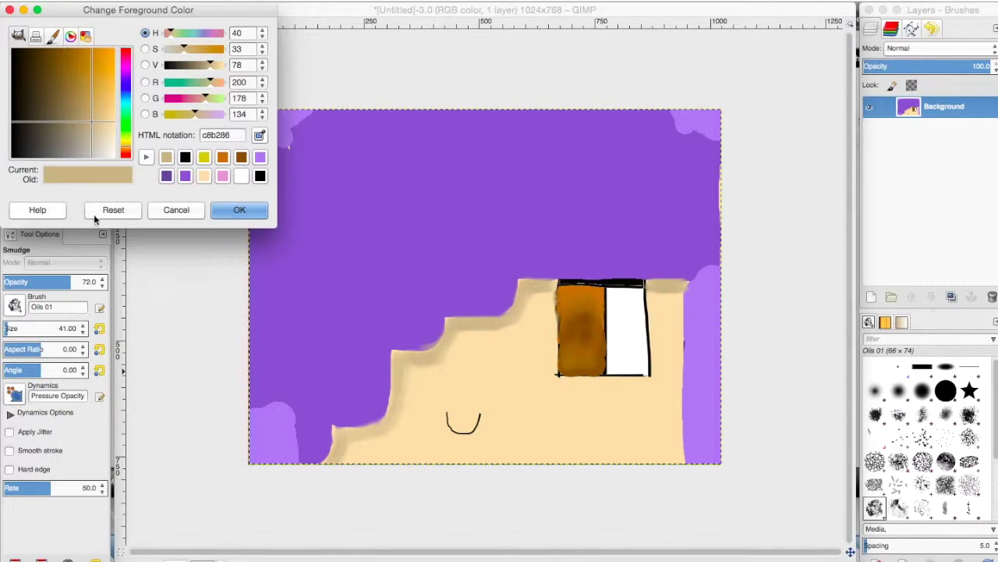
{"action": "left_click", "coordinate": [260, 157]}
{"action": "left_click", "coordinate": [232, 209]}
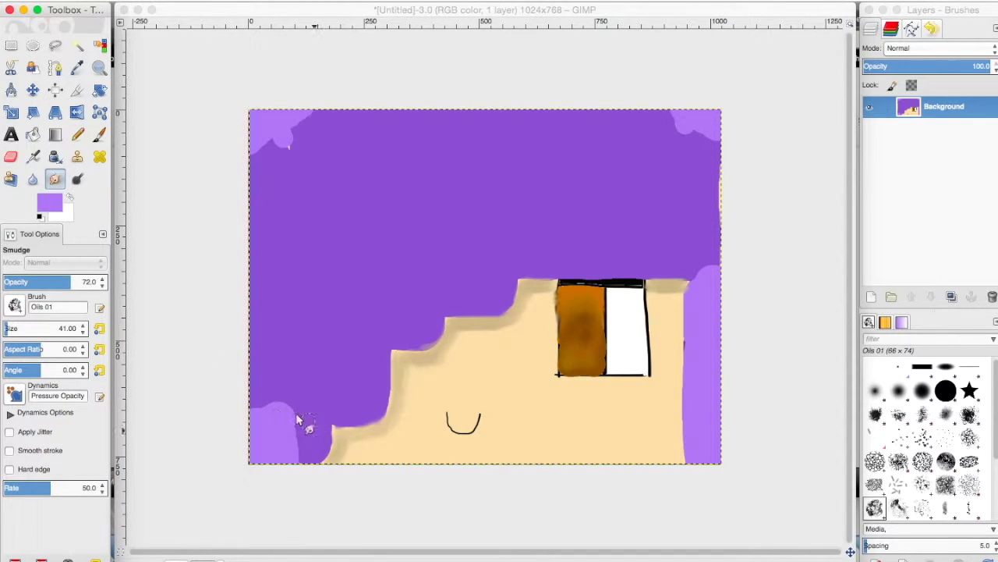
{"action": "mouse_move", "coordinate": [270, 414]}
{"action": "left_mouse_down"}
{"action": "mouse_move", "coordinate": [297, 452]}
{"action": "mouse_move", "coordinate": [287, 448]}
{"action": "mouse_move", "coordinate": [302, 402]}
{"action": "mouse_move", "coordinate": [287, 435]}
{"action": "mouse_move", "coordinate": [309, 423]}
{"action": "mouse_move", "coordinate": [284, 443]}
{"action": "mouse_move", "coordinate": [313, 424]}
{"action": "mouse_move", "coordinate": [283, 443]}
{"action": "mouse_move", "coordinate": [268, 408]}
{"action": "mouse_move", "coordinate": [254, 410]}
{"action": "mouse_move", "coordinate": [266, 422]}
{"action": "mouse_move", "coordinate": [276, 389]}
{"action": "mouse_move", "coordinate": [272, 405]}
{"action": "mouse_move", "coordinate": [289, 395]}
{"action": "mouse_move", "coordinate": [303, 445]}
{"action": "mouse_move", "coordinate": [302, 424]}
{"action": "mouse_move", "coordinate": [292, 455]}
{"action": "left_mouse_up"}
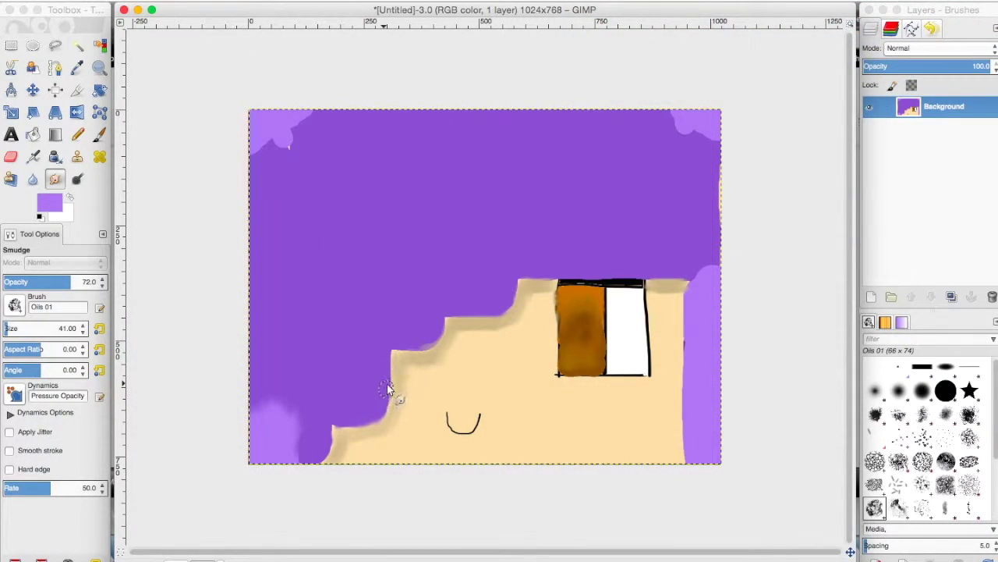
{"action": "mouse_move", "coordinate": [389, 388]}
{"action": "left_mouse_down"}
{"action": "mouse_move", "coordinate": [383, 363]}
{"action": "mouse_move", "coordinate": [397, 344]}
{"action": "mouse_move", "coordinate": [407, 356]}
{"action": "mouse_move", "coordinate": [439, 351]}
{"action": "mouse_move", "coordinate": [449, 314]}
{"action": "mouse_move", "coordinate": [455, 332]}
{"action": "mouse_move", "coordinate": [471, 315]}
{"action": "mouse_move", "coordinate": [514, 309]}
{"action": "mouse_move", "coordinate": [523, 287]}
{"action": "left_mouse_up"}
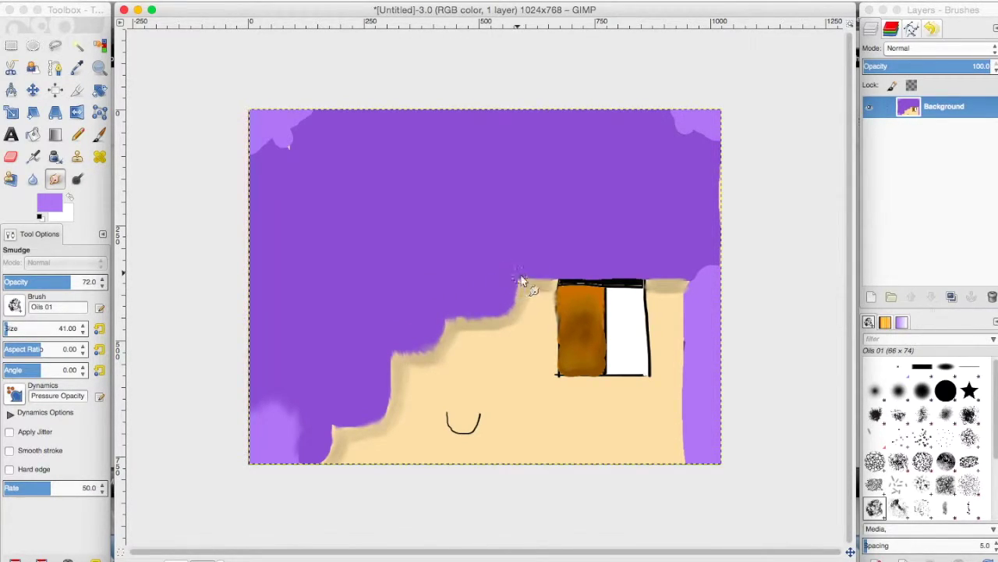
{"action": "left_click_drag", "start_coordinate": [542, 286], "coordinate": [683, 283]}
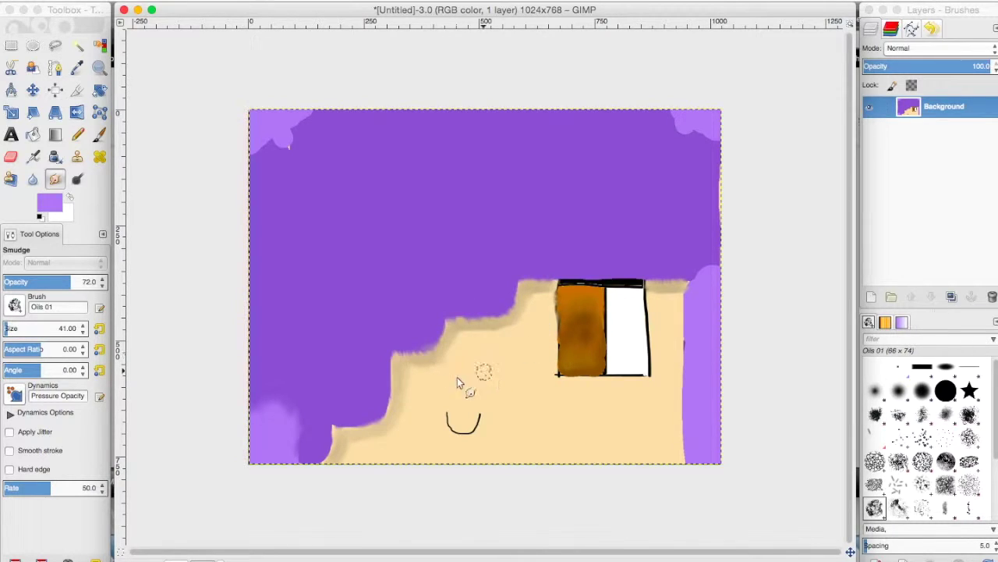
- Blend the light-purple patches near the bottom left and top-right corner into the dark hair, undoing a top-left smear
{"action": "mouse_move", "coordinate": [337, 429]}
{"action": "left_mouse_down"}
{"action": "mouse_move", "coordinate": [386, 405]}
{"action": "mouse_move", "coordinate": [374, 424]}
{"action": "mouse_move", "coordinate": [320, 451]}
{"action": "left_mouse_up"}
{"action": "mouse_move", "coordinate": [277, 139]}
{"action": "left_mouse_down"}
{"action": "mouse_move", "coordinate": [294, 129]}
{"action": "mouse_move", "coordinate": [281, 152]}
{"action": "mouse_move", "coordinate": [260, 153]}
{"action": "left_mouse_up"}
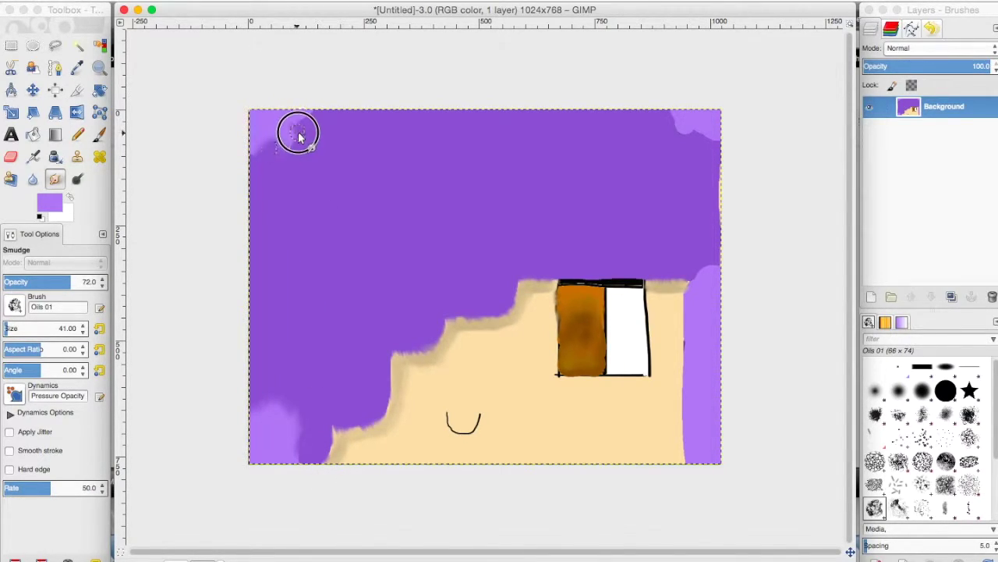
{"action": "key", "text": "super+z"}
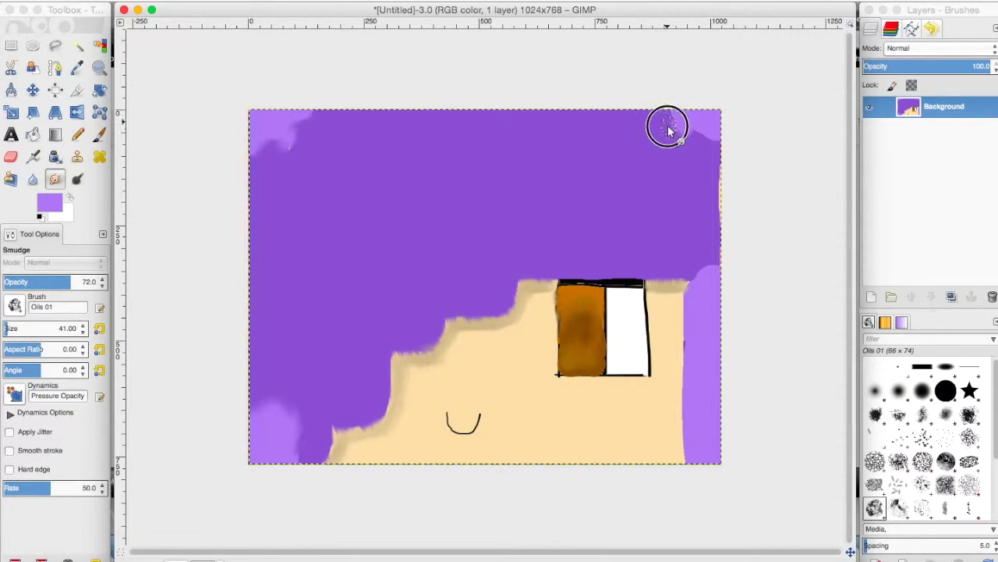
{"action": "mouse_move", "coordinate": [705, 146]}
{"action": "left_mouse_down"}
{"action": "mouse_move", "coordinate": [711, 132]}
{"action": "mouse_move", "coordinate": [698, 174]}
{"action": "mouse_move", "coordinate": [709, 279]}
{"action": "mouse_move", "coordinate": [697, 279]}
{"action": "left_mouse_up"}
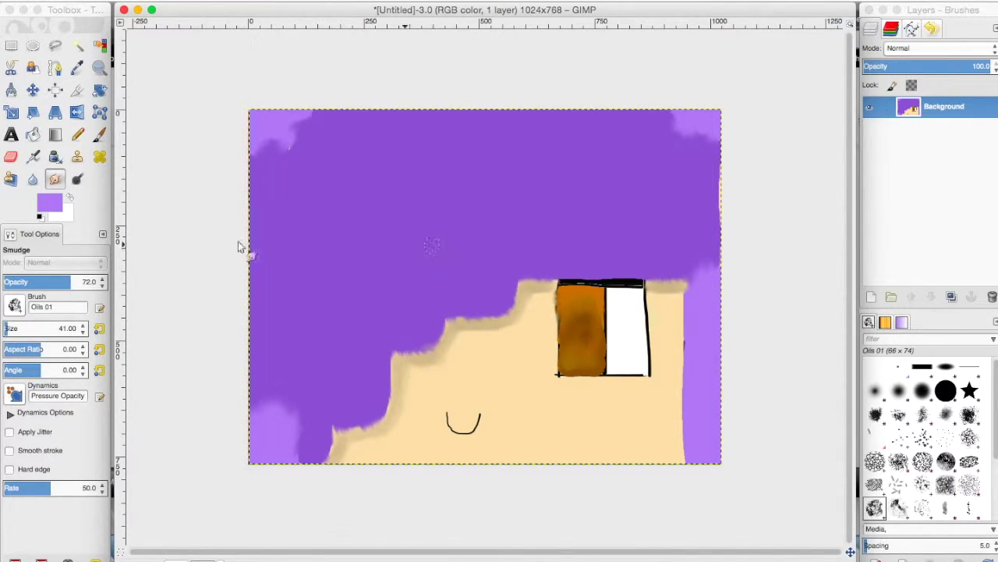
- Set the foreground colour to a darker purple
{"action": "left_click", "coordinate": [57, 211]}
{"action": "left_click", "coordinate": [176, 159]}
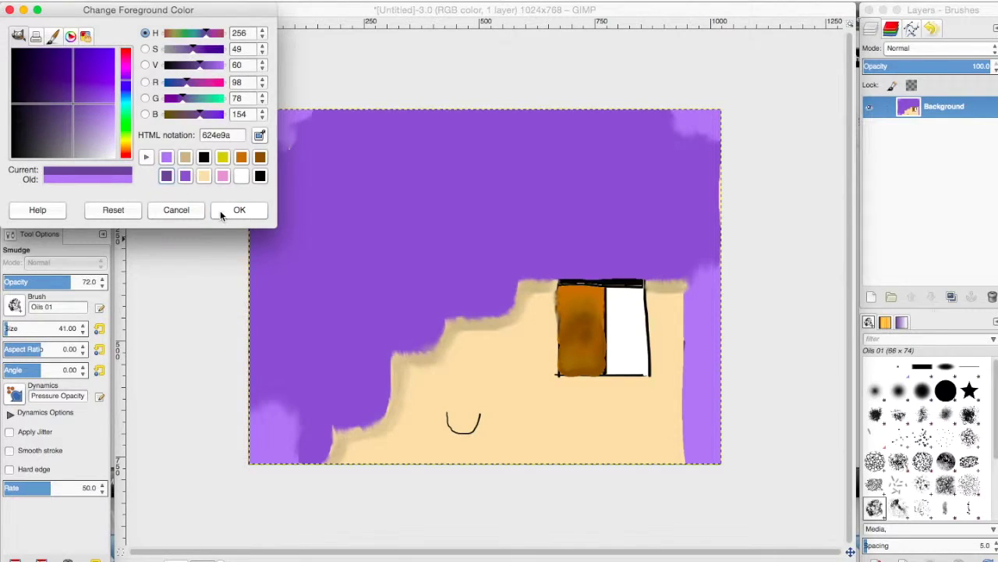
{"action": "left_click", "coordinate": [240, 207]}
{"action": "left_click", "coordinate": [298, 196]}
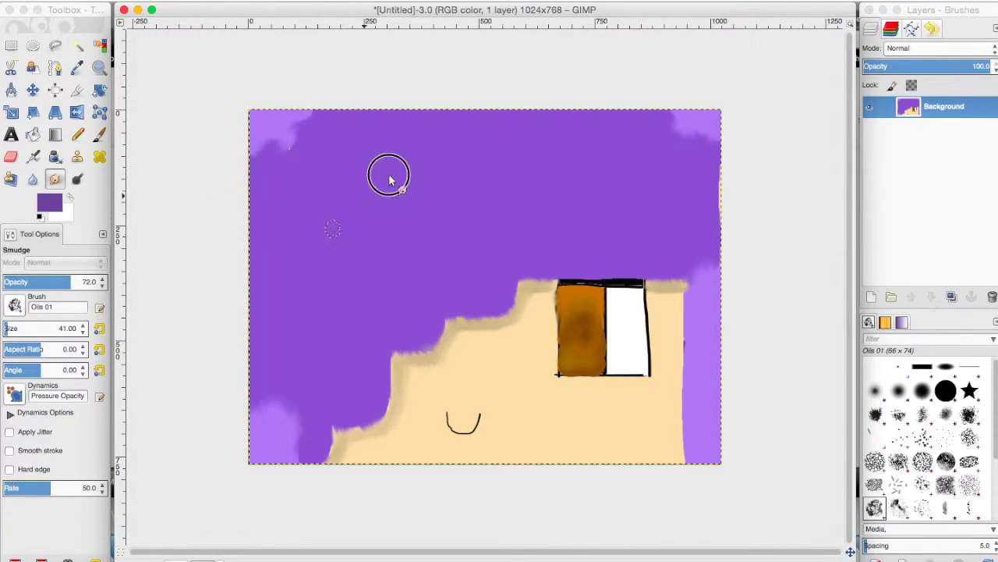
- Try airbrushing and smudging dark-purple shading on the upper-left hair, then undo it
{"action": "left_click", "coordinate": [32, 158]}
{"action": "mouse_move", "coordinate": [347, 209]}
{"action": "left_mouse_down"}
{"action": "mouse_move", "coordinate": [395, 172]}
{"action": "mouse_move", "coordinate": [415, 199]}
{"action": "left_mouse_up"}
{"action": "key", "text": "super+z"}
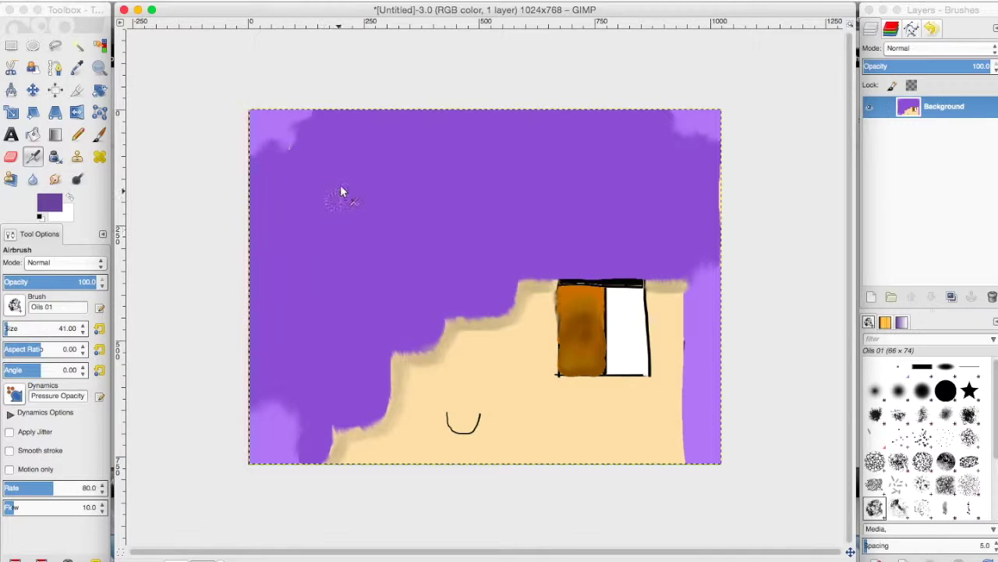
{"action": "mouse_move", "coordinate": [308, 205]}
{"action": "left_mouse_down"}
{"action": "mouse_move", "coordinate": [378, 190]}
{"action": "mouse_move", "coordinate": [397, 170]}
{"action": "mouse_move", "coordinate": [360, 187]}
{"action": "mouse_move", "coordinate": [345, 228]}
{"action": "mouse_move", "coordinate": [422, 212]}
{"action": "left_mouse_up"}
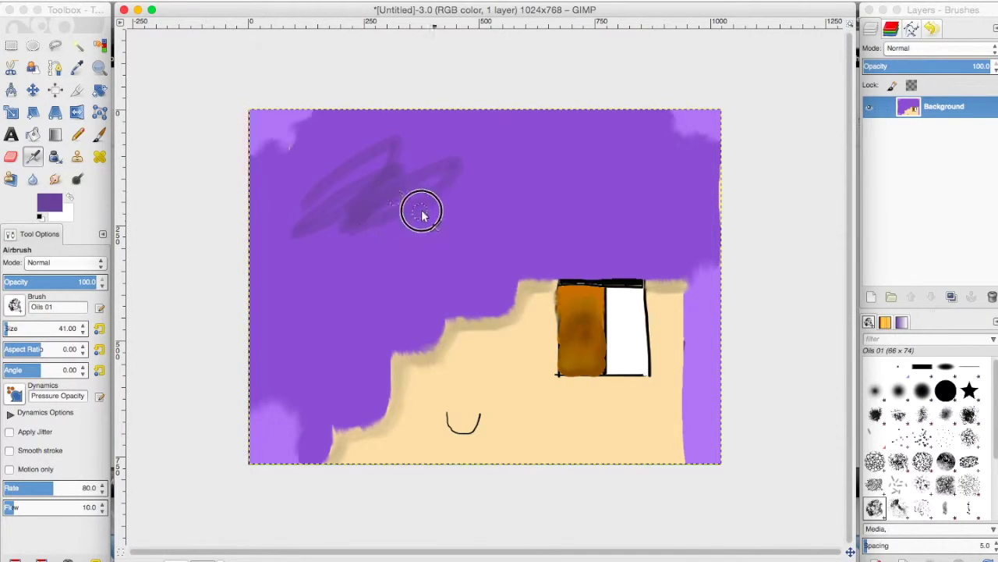
{"action": "left_click", "coordinate": [55, 180]}
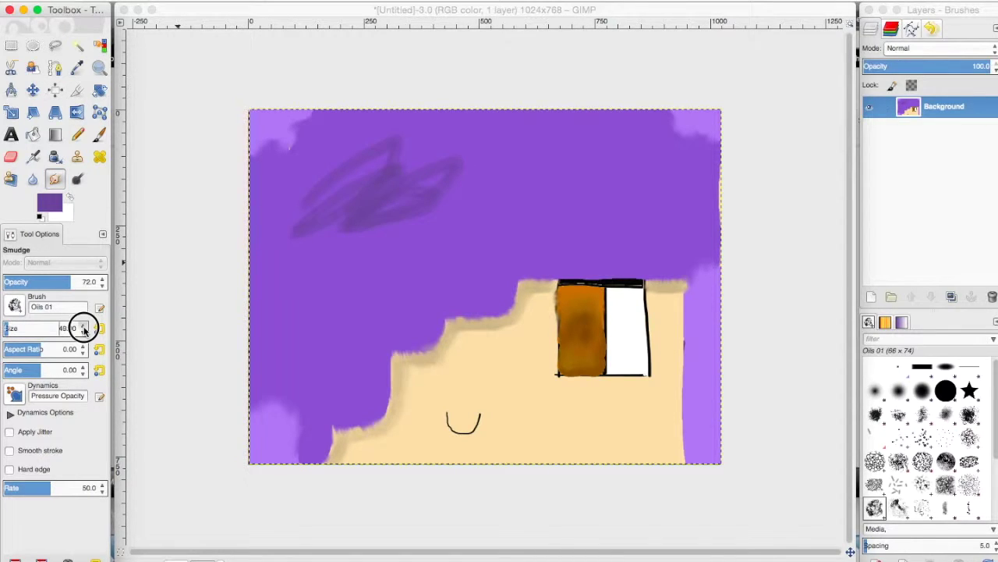
{"action": "mouse_move", "coordinate": [439, 161]}
{"action": "left_mouse_down"}
{"action": "mouse_move", "coordinate": [437, 208]}
{"action": "mouse_move", "coordinate": [430, 202]}
{"action": "mouse_move", "coordinate": [455, 179]}
{"action": "mouse_move", "coordinate": [397, 199]}
{"action": "mouse_move", "coordinate": [384, 217]}
{"action": "mouse_move", "coordinate": [371, 205]}
{"action": "mouse_move", "coordinate": [339, 219]}
{"action": "mouse_move", "coordinate": [324, 186]}
{"action": "mouse_move", "coordinate": [373, 159]}
{"action": "mouse_move", "coordinate": [341, 157]}
{"action": "mouse_move", "coordinate": [321, 167]}
{"action": "mouse_move", "coordinate": [327, 182]}
{"action": "mouse_move", "coordinate": [326, 219]}
{"action": "left_mouse_up"}
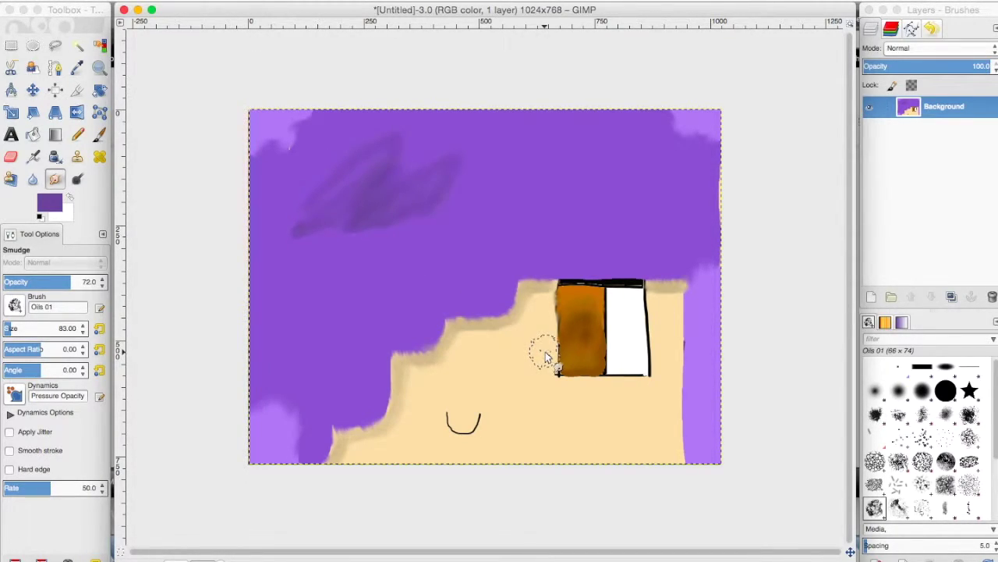
{"action": "key", "text": "ctrl+z"}
{"action": "key", "text": "ctrl+z"}
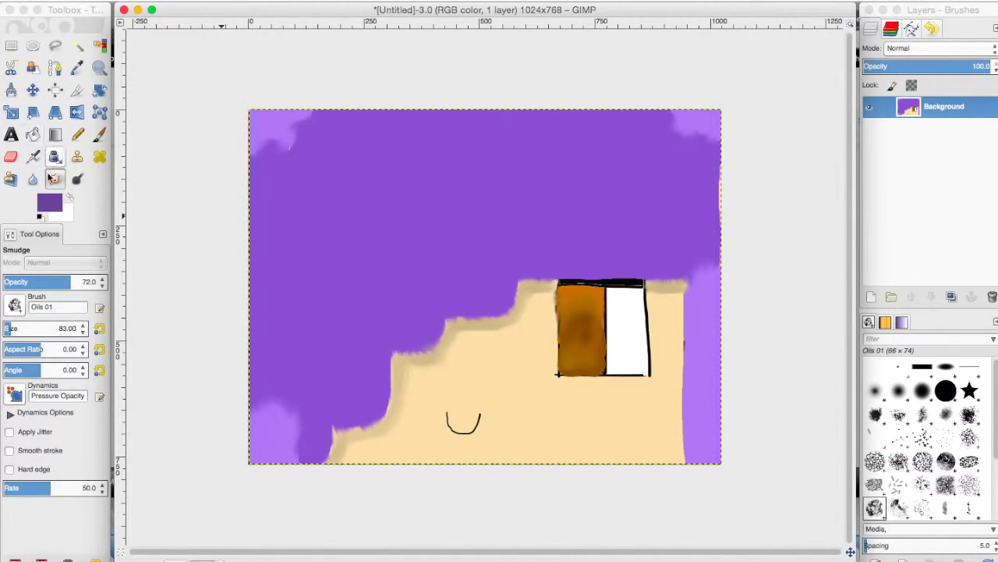
- Airbrush a darker-purple shadow along the hair's lower edge and smudge it toward the lower-left
{"action": "left_click", "coordinate": [53, 206]}
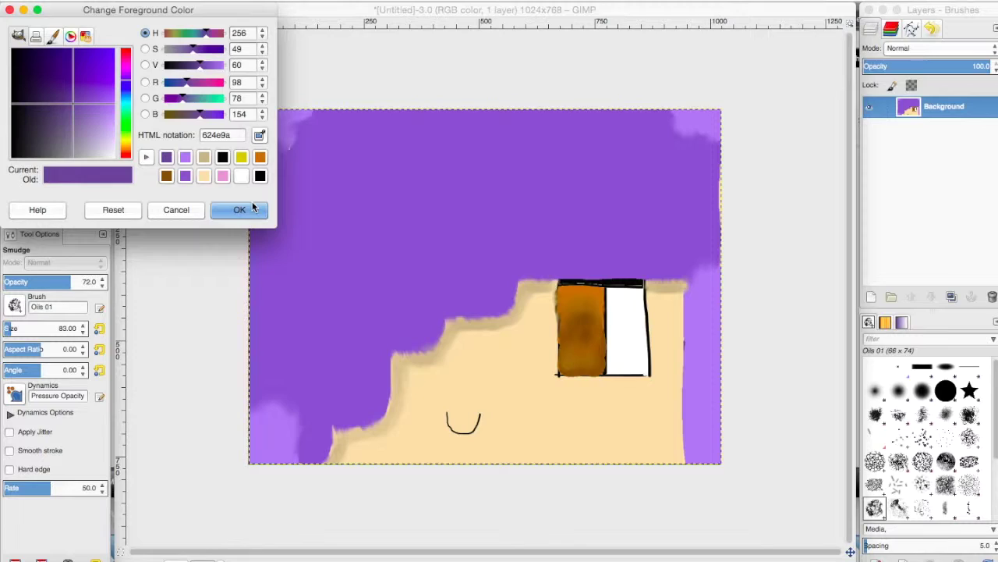
{"action": "left_click", "coordinate": [251, 209]}
{"action": "left_click", "coordinate": [130, 267]}
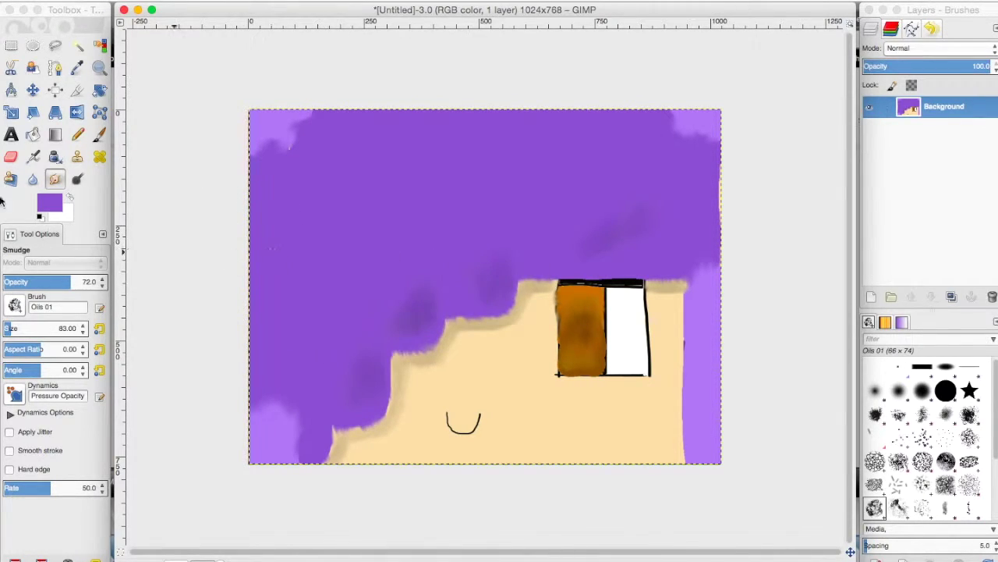
{"action": "left_click", "coordinate": [57, 204]}
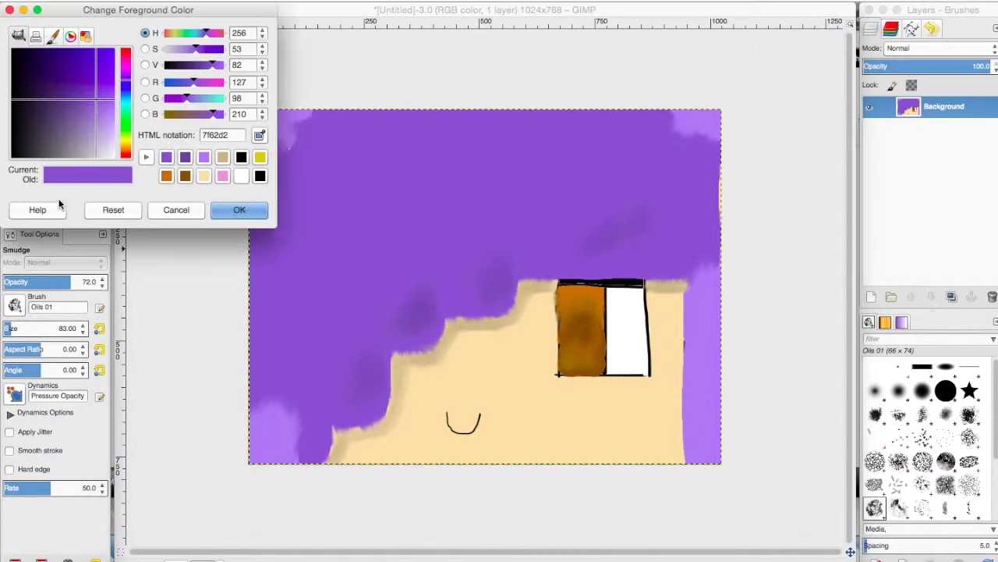
{"action": "left_click", "coordinate": [186, 158]}
{"action": "left_click", "coordinate": [239, 209]}
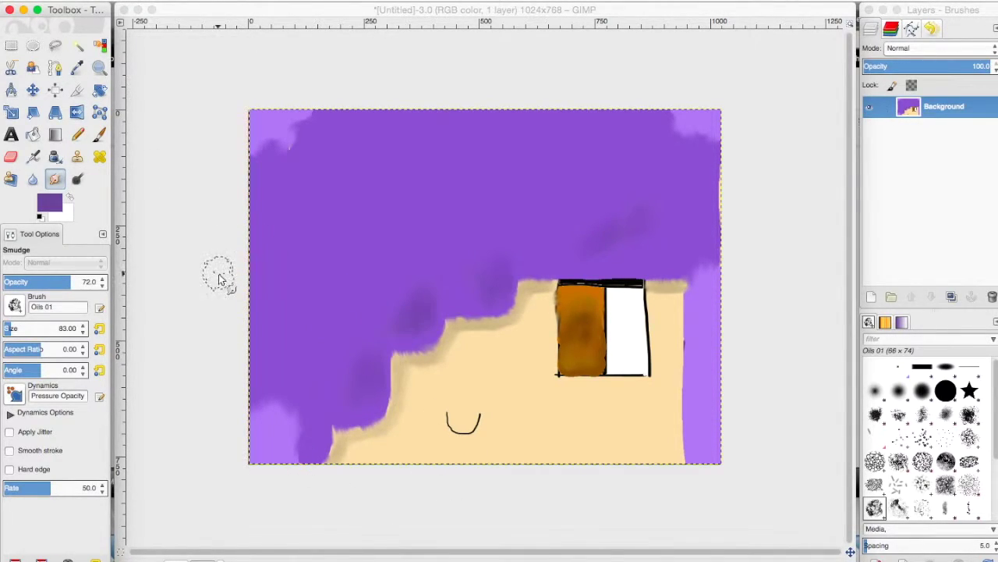
{"action": "left_click", "coordinate": [33, 158]}
{"action": "left_click", "coordinate": [382, 333]}
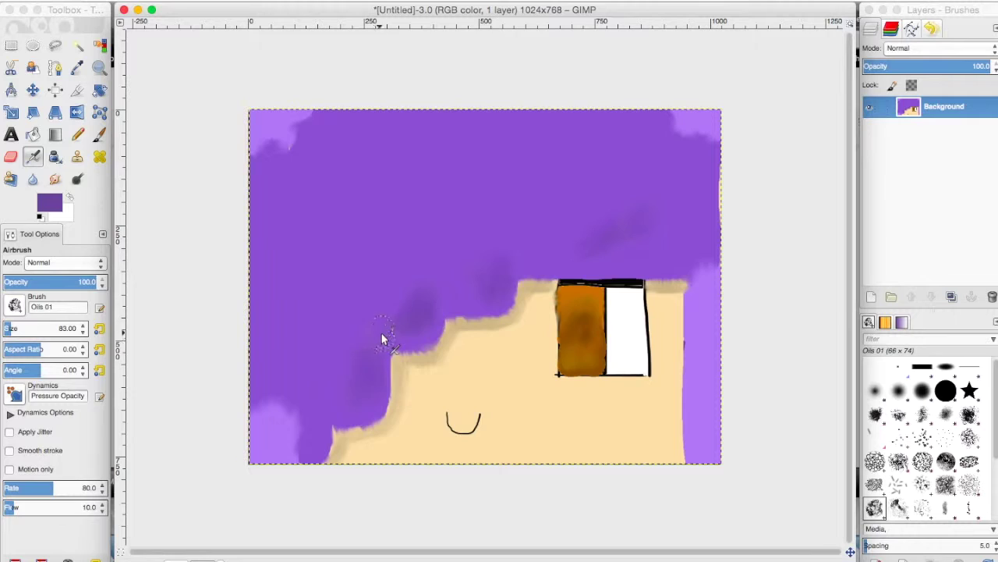
{"action": "left_click_drag", "start_coordinate": [585, 242], "coordinate": [351, 376]}
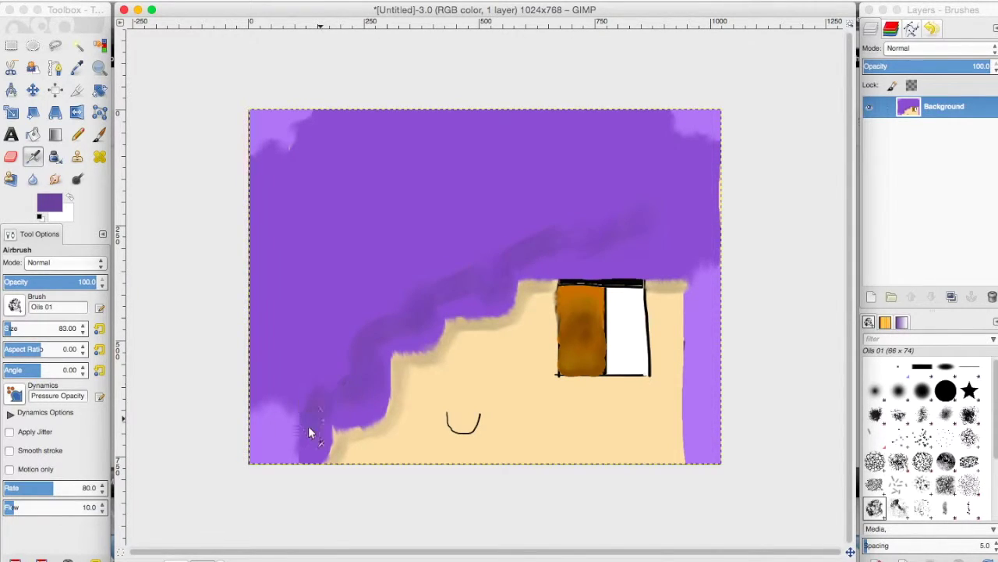
{"action": "left_click", "coordinate": [55, 179]}
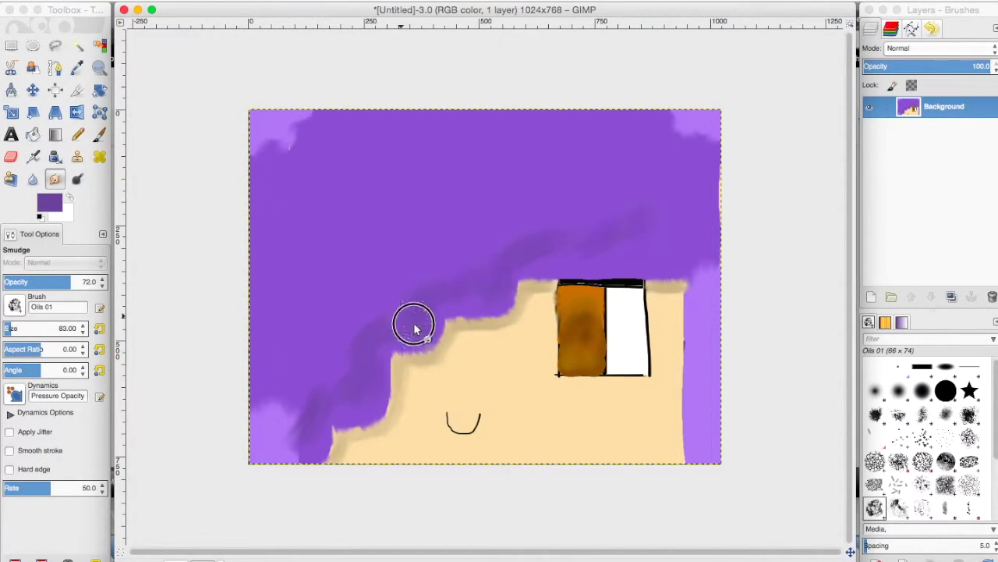
{"action": "mouse_move", "coordinate": [415, 329]}
{"action": "left_mouse_down"}
{"action": "mouse_move", "coordinate": [343, 345]}
{"action": "mouse_move", "coordinate": [302, 427]}
{"action": "mouse_move", "coordinate": [308, 449]}
{"action": "left_mouse_up"}
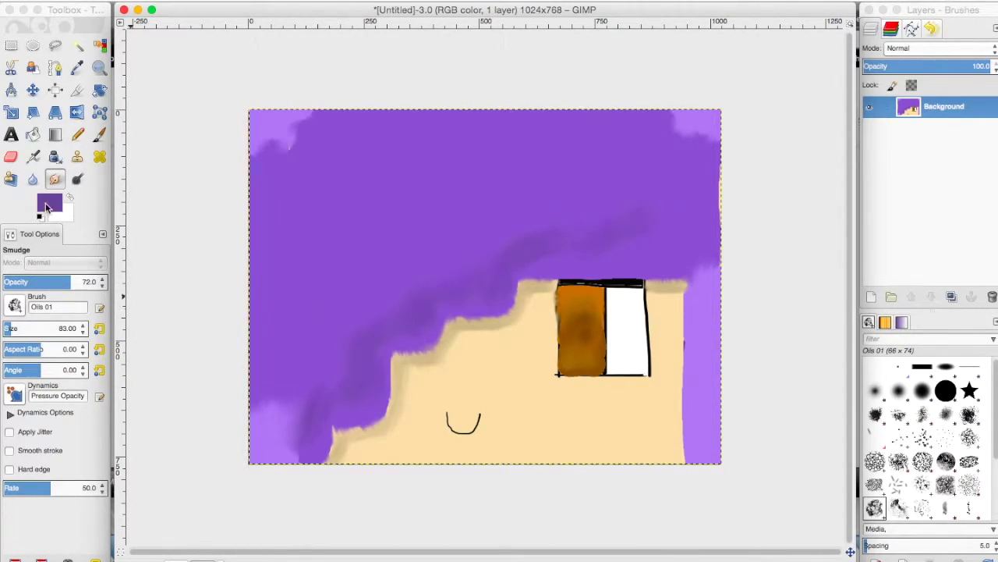
- Reselect the dark purple and smudge the hair along its top and right edges
{"action": "left_click", "coordinate": [49, 205]}
{"action": "left_click", "coordinate": [239, 208]}
{"action": "key", "text": "a"}
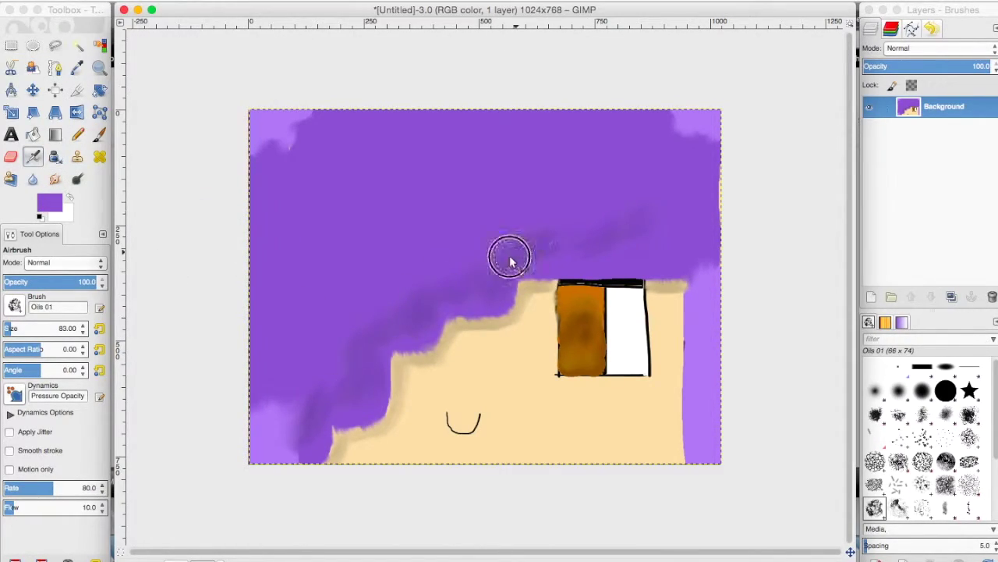
{"action": "key", "text": "s"}
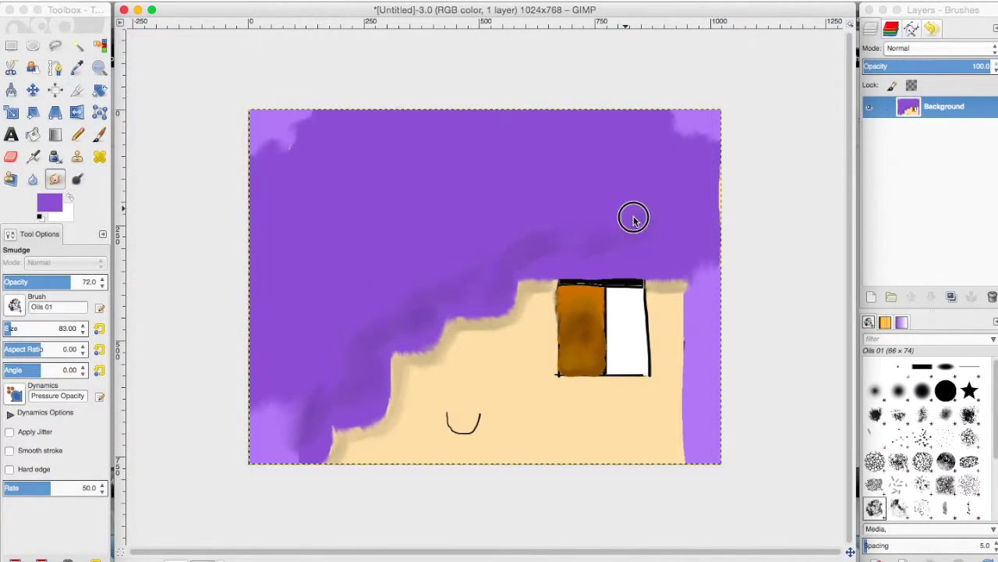
{"action": "left_click", "coordinate": [49, 204]}
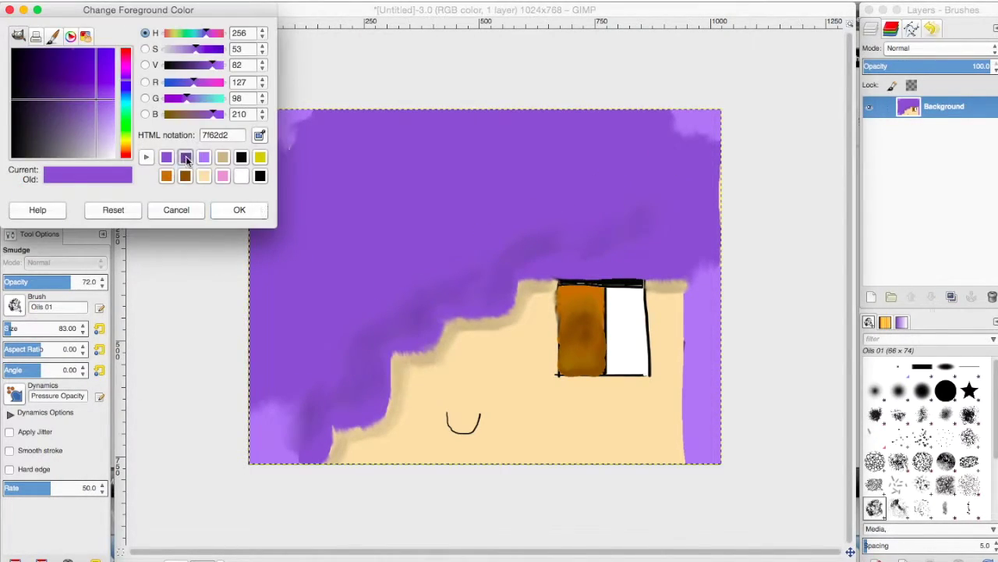
{"action": "left_click", "coordinate": [186, 160]}
{"action": "key", "text": "Return"}
{"action": "key", "text": "a"}
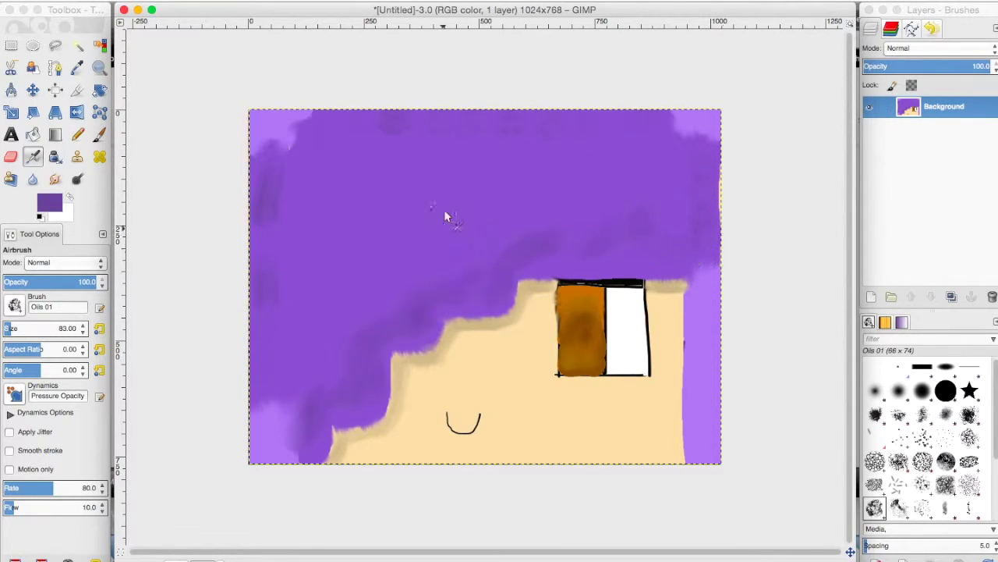
{"action": "key", "text": "s"}
{"action": "left_click", "coordinate": [33, 156]}
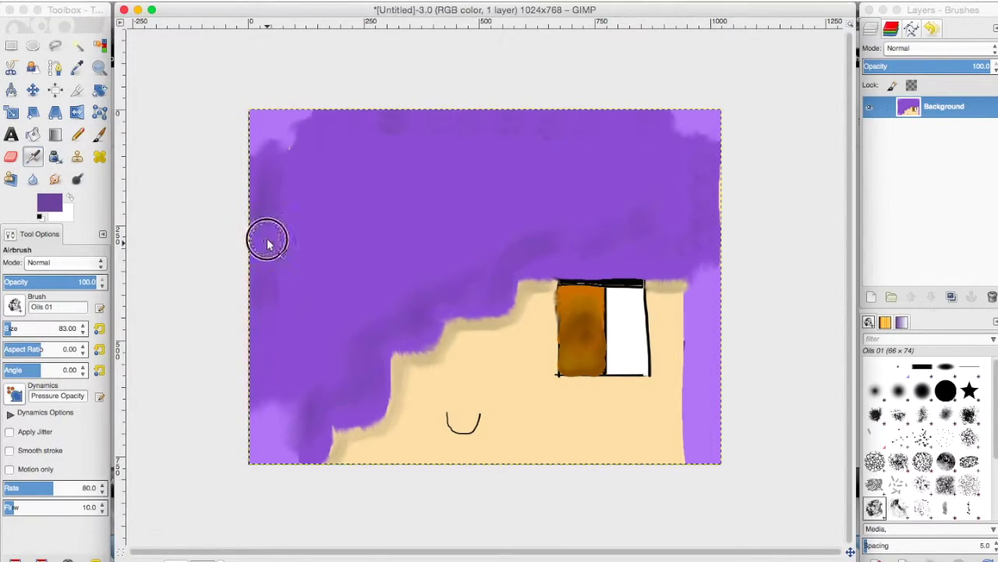
{"action": "key", "text": "s"}
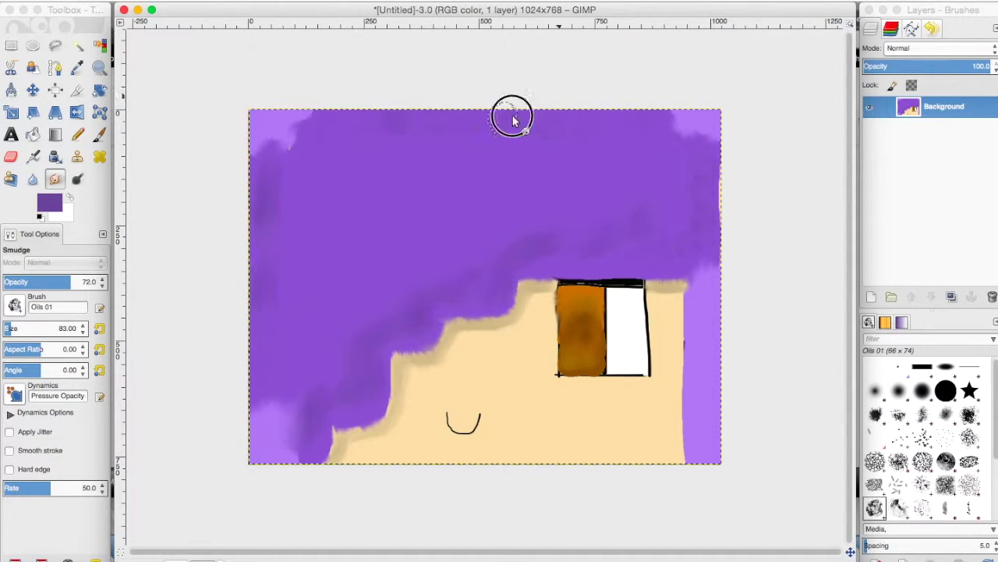
{"action": "mouse_move", "coordinate": [414, 131]}
{"action": "left_mouse_down"}
{"action": "mouse_move", "coordinate": [678, 184]}
{"action": "mouse_move", "coordinate": [664, 231]}
{"action": "left_mouse_up"}
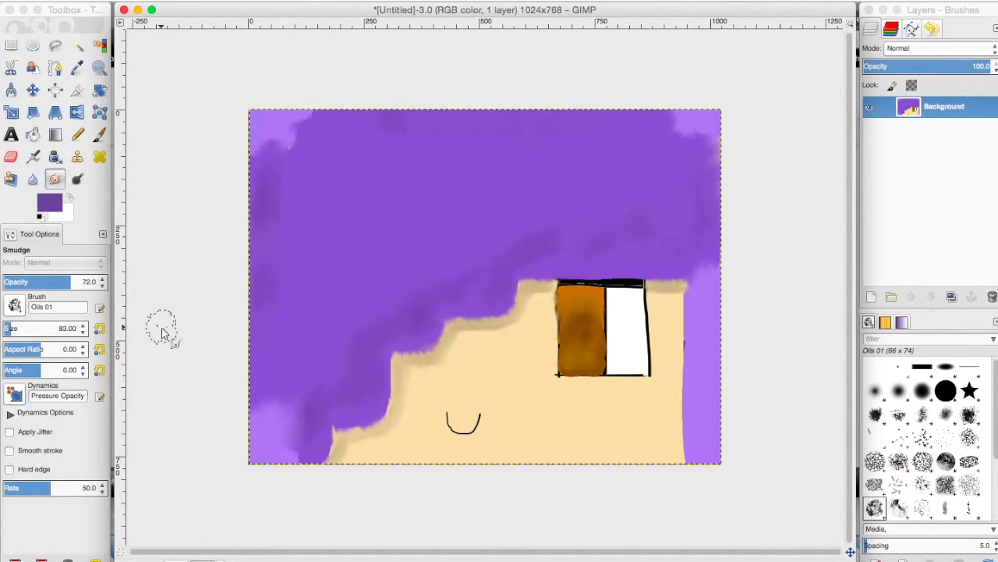
- Airbrush darker shading across the upper-left hair, then switch the paint colour to a lighter purple
{"action": "key", "text": "a"}
{"action": "mouse_move", "coordinate": [289, 189]}
{"action": "left_mouse_down"}
{"action": "mouse_move", "coordinate": [395, 132]}
{"action": "mouse_move", "coordinate": [474, 146]}
{"action": "mouse_move", "coordinate": [312, 147]}
{"action": "mouse_move", "coordinate": [287, 247]}
{"action": "left_mouse_up"}
{"action": "key", "text": "s"}
{"action": "left_click", "coordinate": [50, 203]}
{"action": "left_click", "coordinate": [239, 210]}
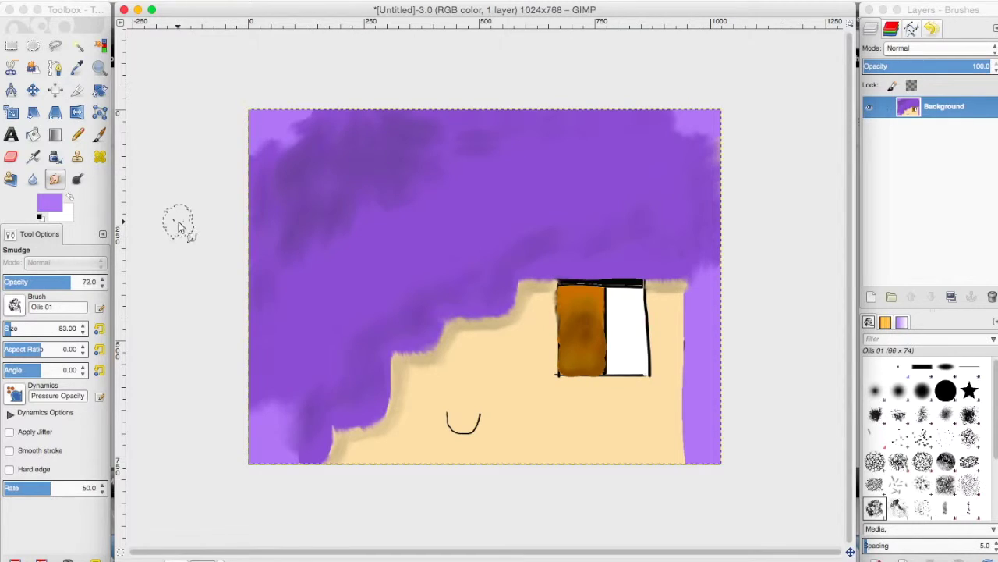
{"action": "left_click", "coordinate": [33, 157]}
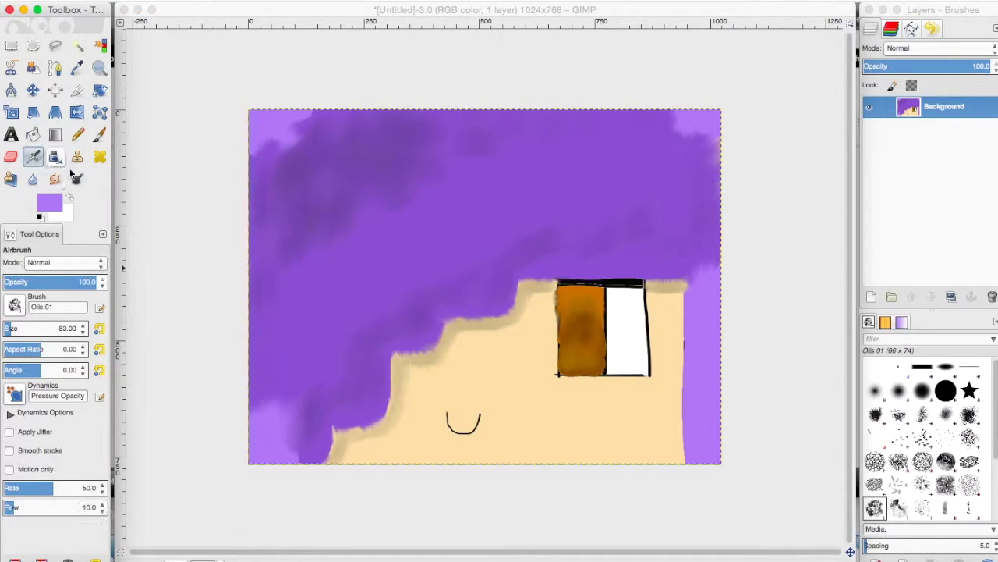
- Set black as the paint colour and airbrush faint shadow dabs on the lower-right skin
{"action": "left_click", "coordinate": [49, 203]}
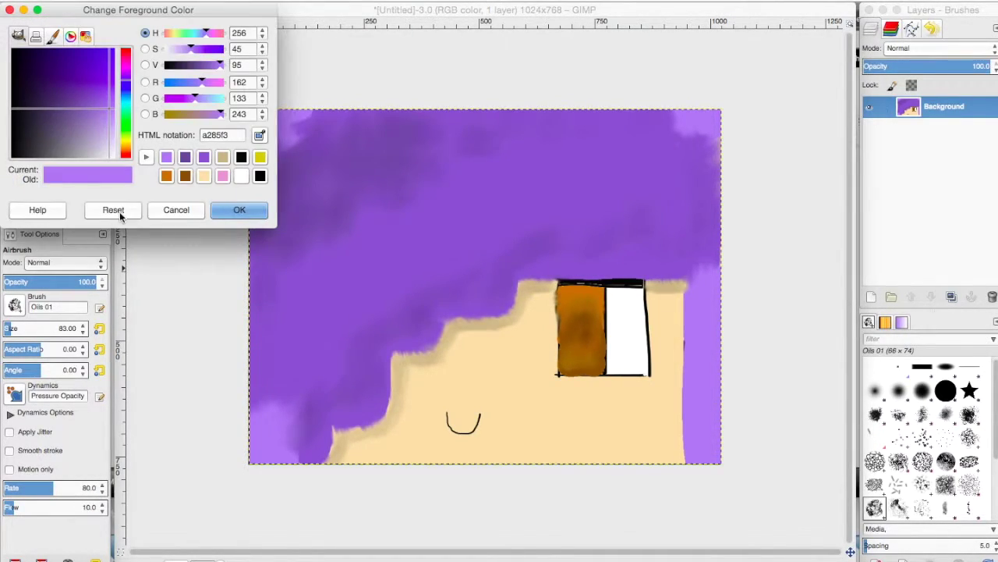
{"action": "left_click", "coordinate": [261, 178]}
{"action": "left_click", "coordinate": [248, 209]}
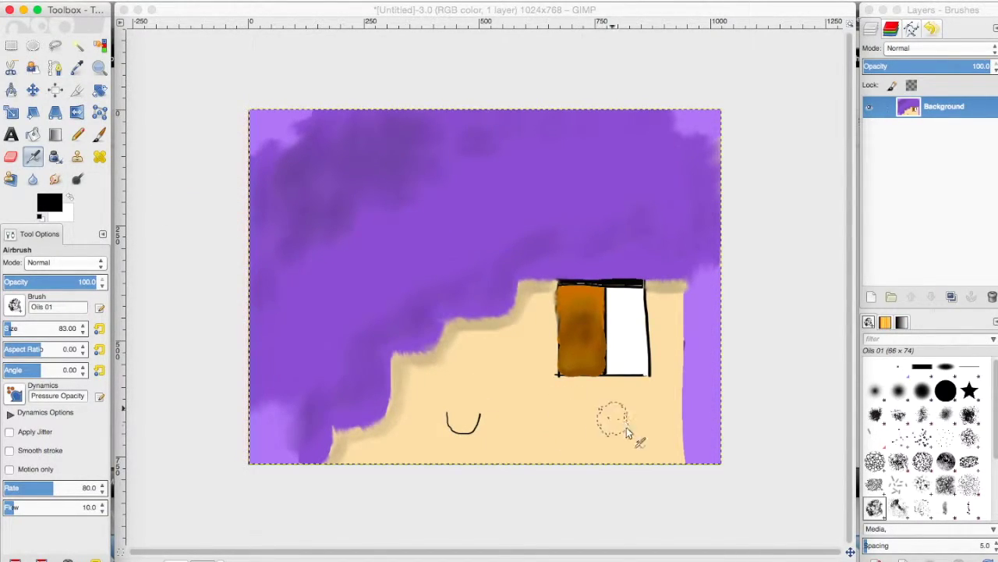
{"action": "left_click", "coordinate": [562, 441]}
{"action": "mouse_move", "coordinate": [561, 442]}
{"action": "left_mouse_down"}
{"action": "mouse_move", "coordinate": [598, 413]}
{"action": "mouse_move", "coordinate": [602, 446]}
{"action": "mouse_move", "coordinate": [611, 419]}
{"action": "mouse_move", "coordinate": [634, 443]}
{"action": "mouse_move", "coordinate": [640, 415]}
{"action": "mouse_move", "coordinate": [658, 444]}
{"action": "mouse_move", "coordinate": [665, 407]}
{"action": "left_mouse_up"}
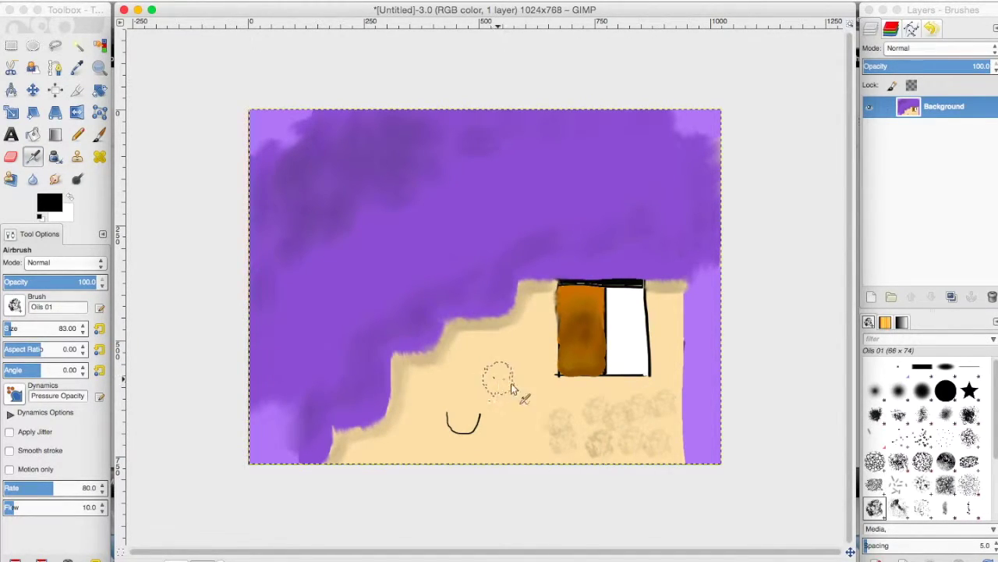
{"action": "mouse_move", "coordinate": [517, 447]}
{"action": "left_mouse_down"}
{"action": "mouse_move", "coordinate": [535, 424]}
{"action": "mouse_move", "coordinate": [534, 447]}
{"action": "mouse_move", "coordinate": [515, 465]}
{"action": "mouse_move", "coordinate": [565, 429]}
{"action": "left_mouse_up"}
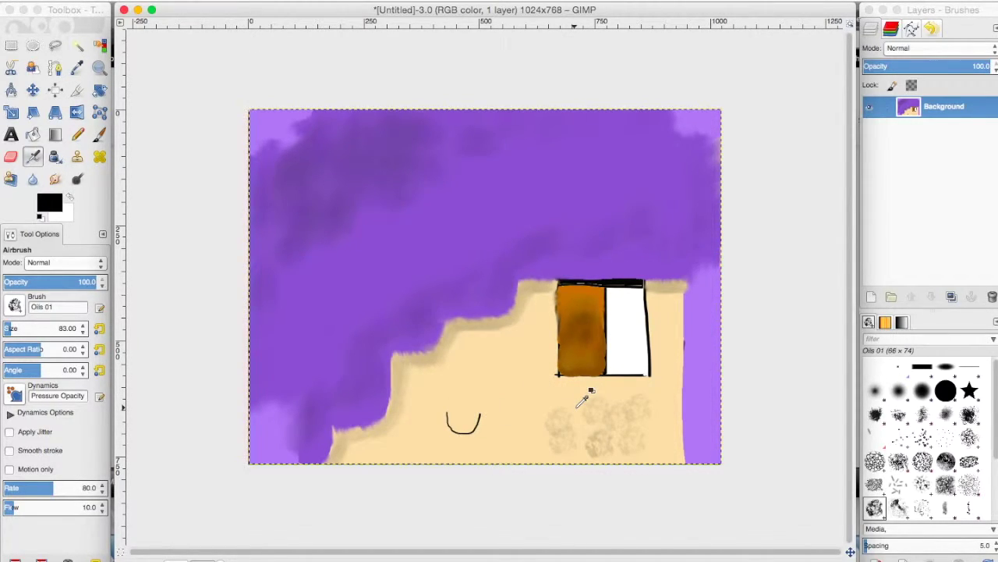
- Add grey shadow dabs below the smile and build up texture under the eye
{"action": "left_click_drag", "start_coordinate": [581, 404], "coordinate": [584, 420]}
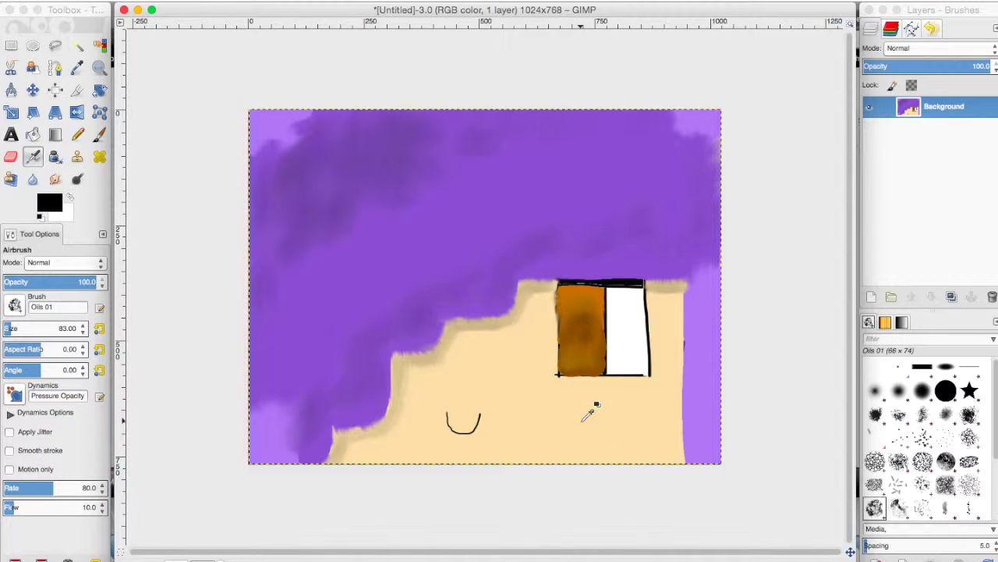
{"action": "left_click", "coordinate": [446, 445]}
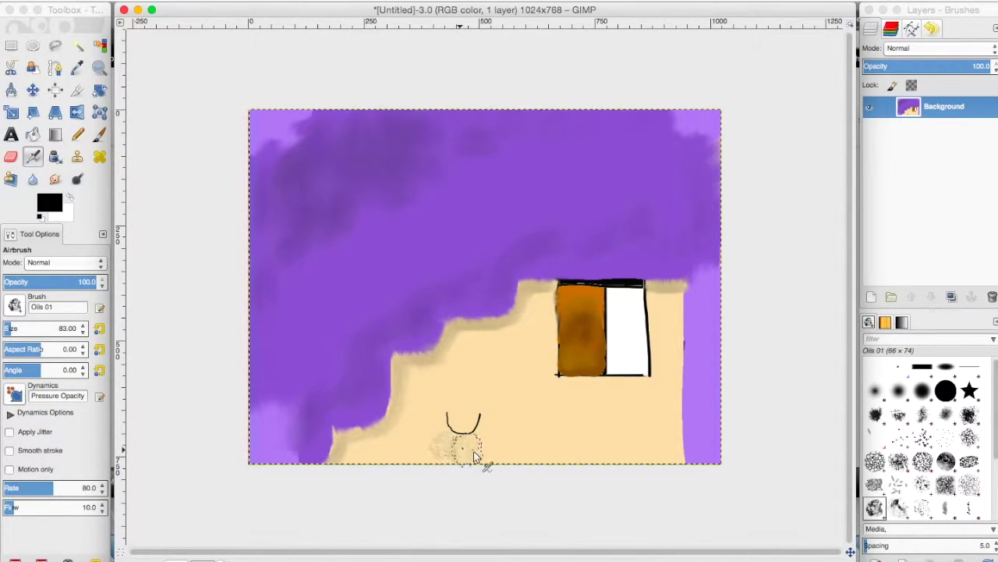
{"action": "mouse_move", "coordinate": [575, 397]}
{"action": "left_mouse_down"}
{"action": "mouse_move", "coordinate": [647, 401]}
{"action": "mouse_move", "coordinate": [647, 392]}
{"action": "left_mouse_up"}
{"action": "mouse_move", "coordinate": [557, 397]}
{"action": "left_mouse_down"}
{"action": "mouse_move", "coordinate": [581, 419]}
{"action": "mouse_move", "coordinate": [657, 424]}
{"action": "mouse_move", "coordinate": [595, 414]}
{"action": "left_mouse_up"}
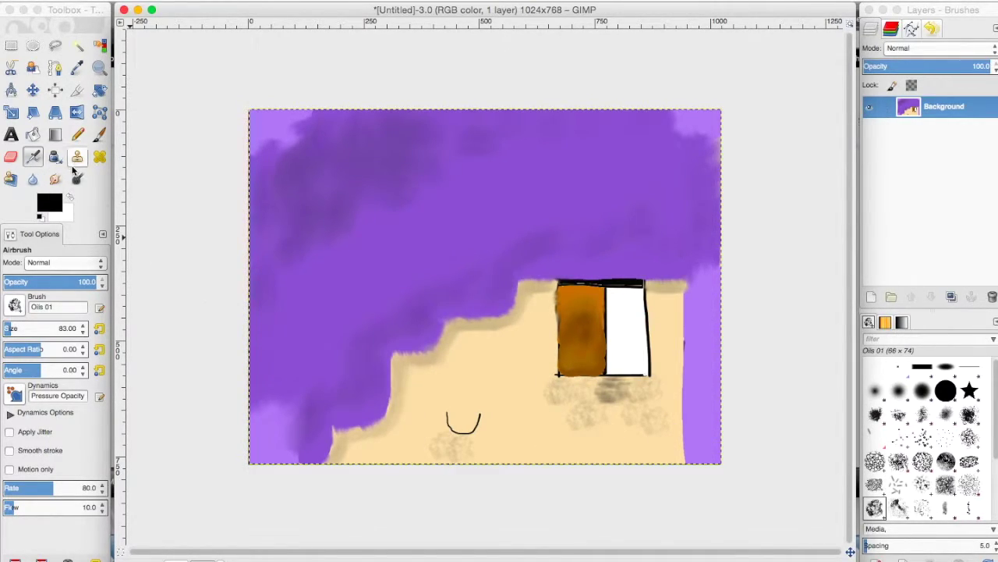
{"action": "left_click", "coordinate": [54, 179]}
- Smudge the grey texture below the smile and under the eye into soft shadows
{"action": "mouse_move", "coordinate": [445, 457]}
{"action": "left_mouse_down"}
{"action": "mouse_move", "coordinate": [403, 472]}
{"action": "mouse_move", "coordinate": [457, 461]}
{"action": "mouse_move", "coordinate": [434, 457]}
{"action": "mouse_move", "coordinate": [439, 450]}
{"action": "mouse_move", "coordinate": [475, 453]}
{"action": "left_mouse_up"}
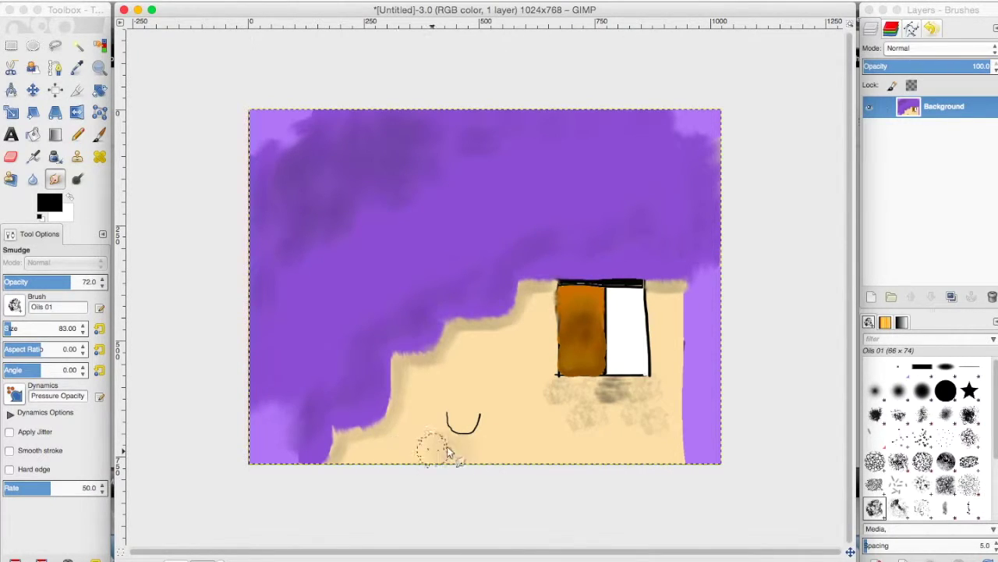
{"action": "mouse_move", "coordinate": [654, 439]}
{"action": "left_mouse_down"}
{"action": "mouse_move", "coordinate": [653, 397]}
{"action": "mouse_move", "coordinate": [665, 392]}
{"action": "mouse_move", "coordinate": [562, 424]}
{"action": "mouse_move", "coordinate": [642, 413]}
{"action": "mouse_move", "coordinate": [580, 416]}
{"action": "mouse_move", "coordinate": [548, 396]}
{"action": "mouse_move", "coordinate": [620, 400]}
{"action": "left_mouse_up"}
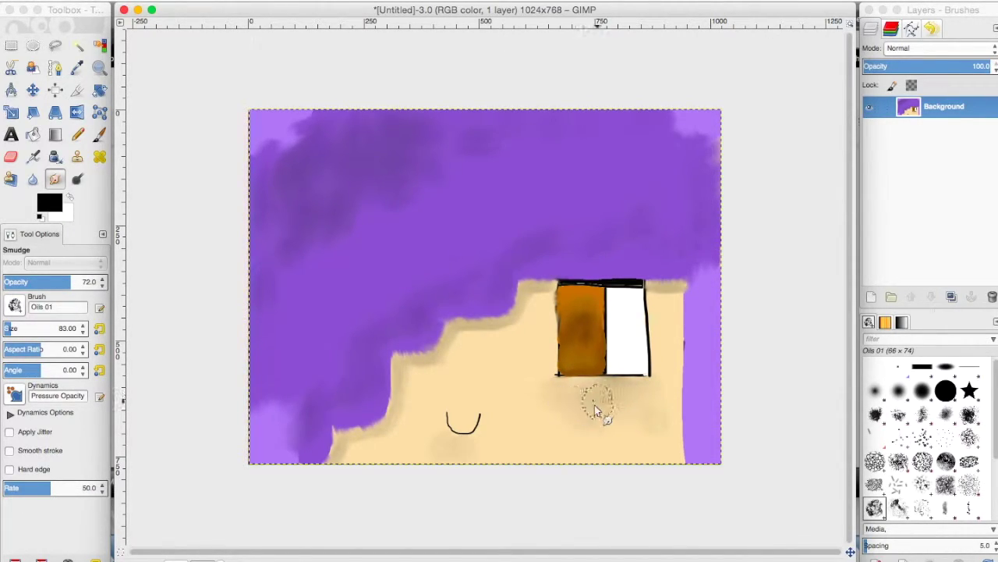
{"action": "left_click", "coordinate": [45, 203]}
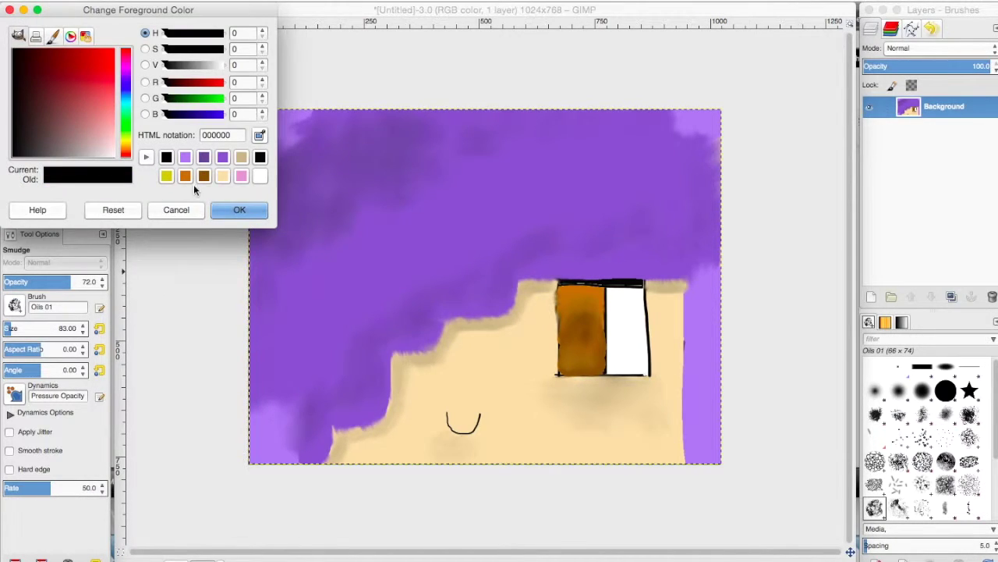
- Set the foreground colour to the medium purple 866ec9
{"action": "left_click", "coordinate": [188, 159]}
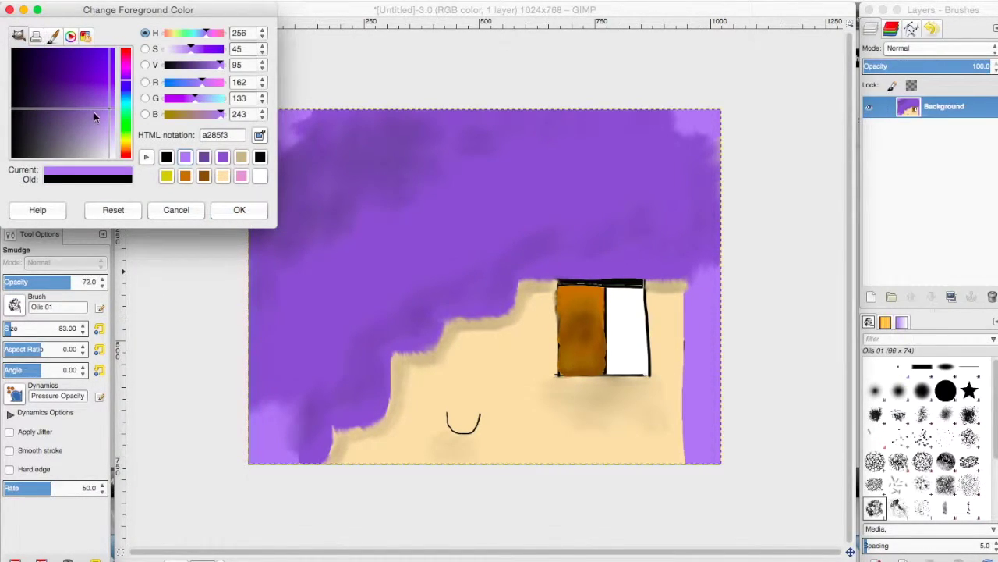
{"action": "mouse_move", "coordinate": [93, 117]}
{"action": "left_mouse_down"}
{"action": "mouse_move", "coordinate": [107, 110]}
{"action": "mouse_move", "coordinate": [107, 131]}
{"action": "mouse_move", "coordinate": [110, 100]}
{"action": "left_mouse_up"}
{"action": "left_click_drag", "start_coordinate": [93, 99], "coordinate": [93, 110]}
{"action": "left_click", "coordinate": [231, 210]}
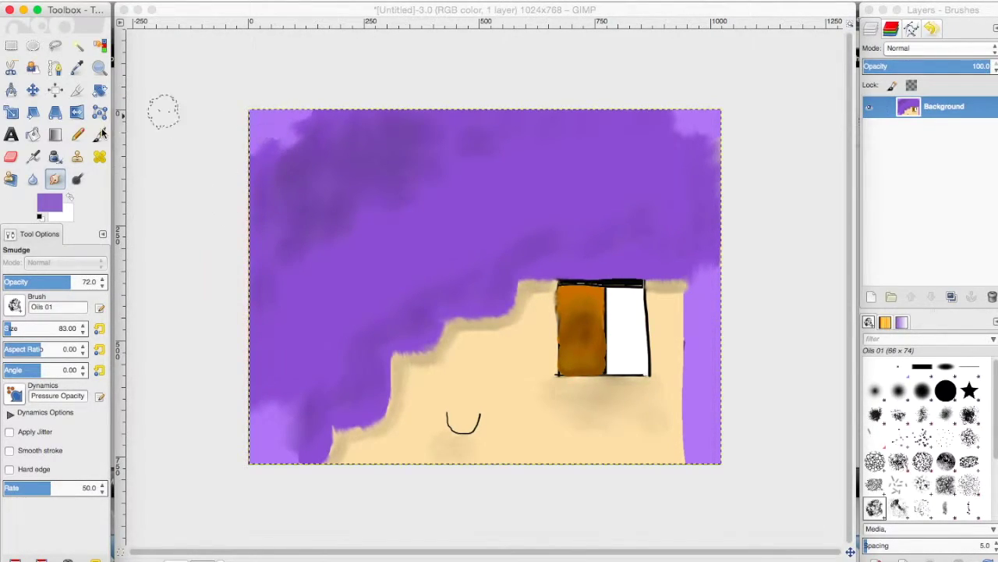
- Smudge the purple hair at the top-left and top-right corners and along the right edge
{"action": "key", "text": "a"}
{"action": "left_click", "coordinate": [230, 113]}
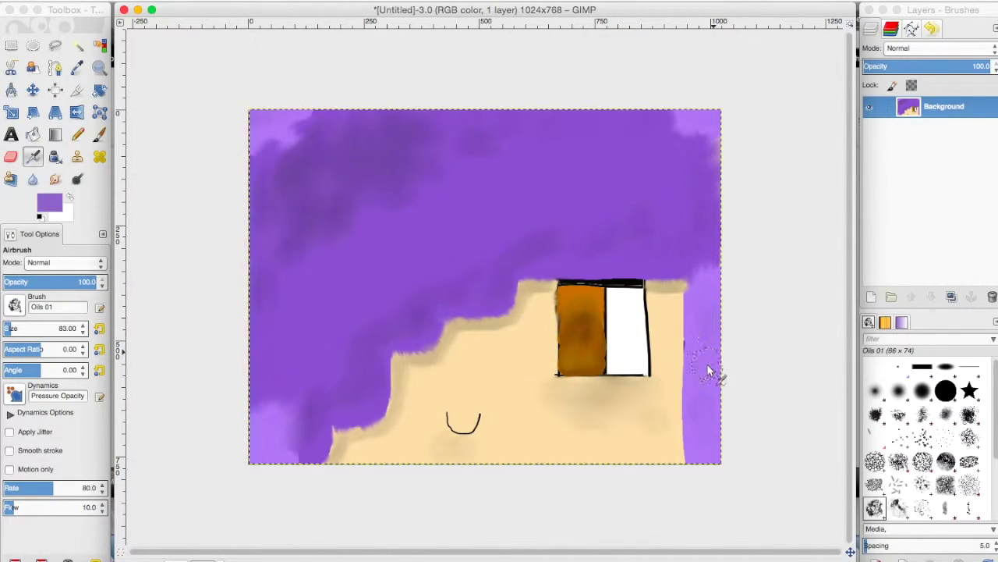
{"action": "left_click", "coordinate": [52, 179]}
{"action": "left_click", "coordinate": [53, 179]}
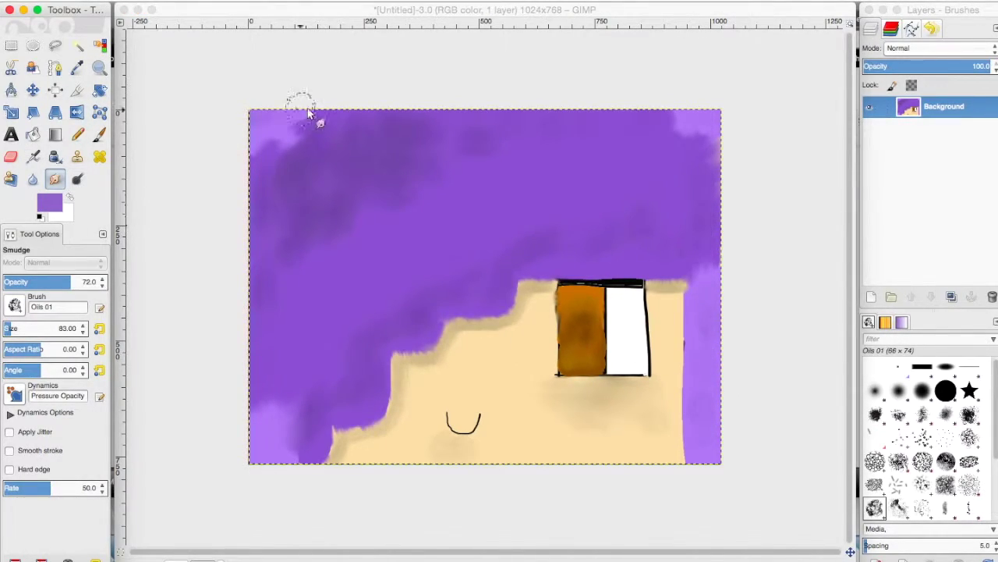
{"action": "left_click", "coordinate": [265, 108]}
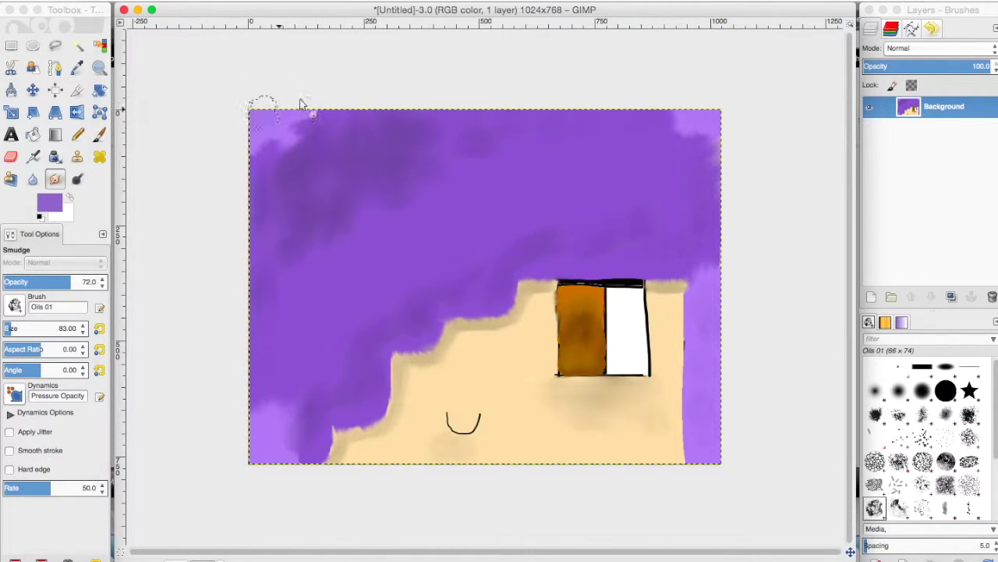
{"action": "left_click_drag", "start_coordinate": [706, 119], "coordinate": [702, 106]}
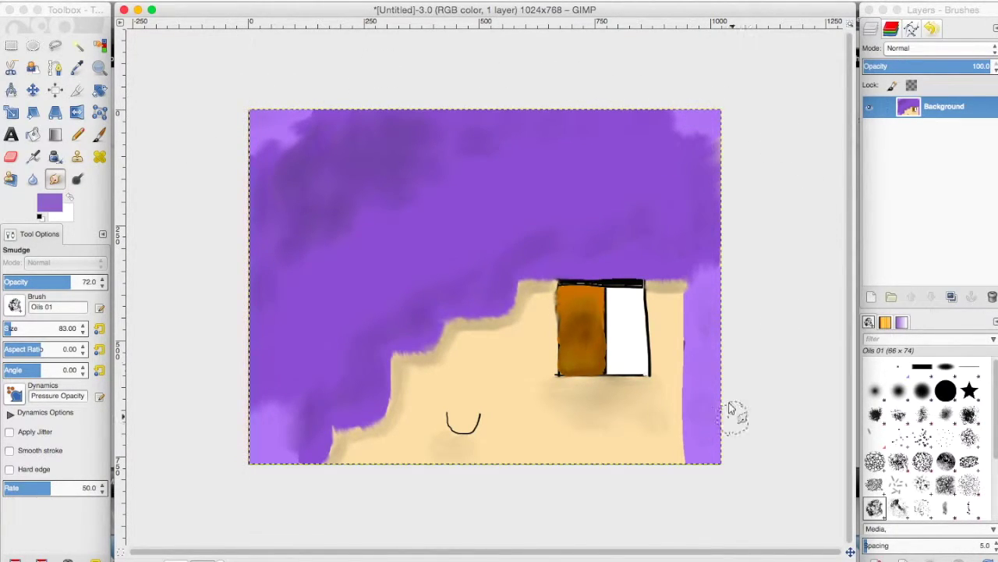
{"action": "mouse_move", "coordinate": [735, 412]}
{"action": "left_mouse_down"}
{"action": "mouse_move", "coordinate": [701, 289]}
{"action": "mouse_move", "coordinate": [713, 287]}
{"action": "mouse_move", "coordinate": [719, 357]}
{"action": "mouse_move", "coordinate": [700, 405]}
{"action": "mouse_move", "coordinate": [710, 459]}
{"action": "left_mouse_up"}
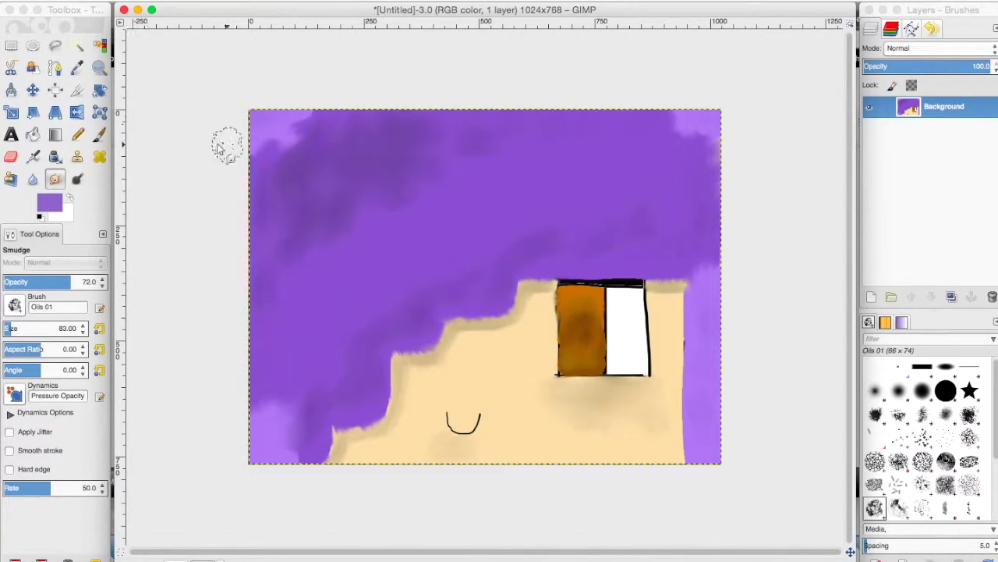
- Set up the Text tool with white (ffffff) text colour and Medium hinting
{"action": "left_click", "coordinate": [23, 137]}
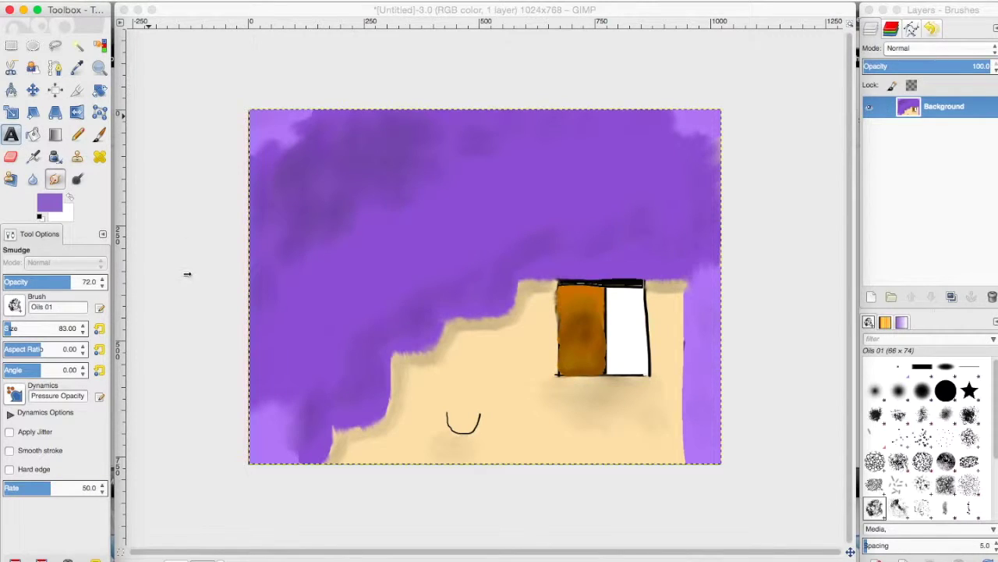
{"action": "key", "text": "t"}
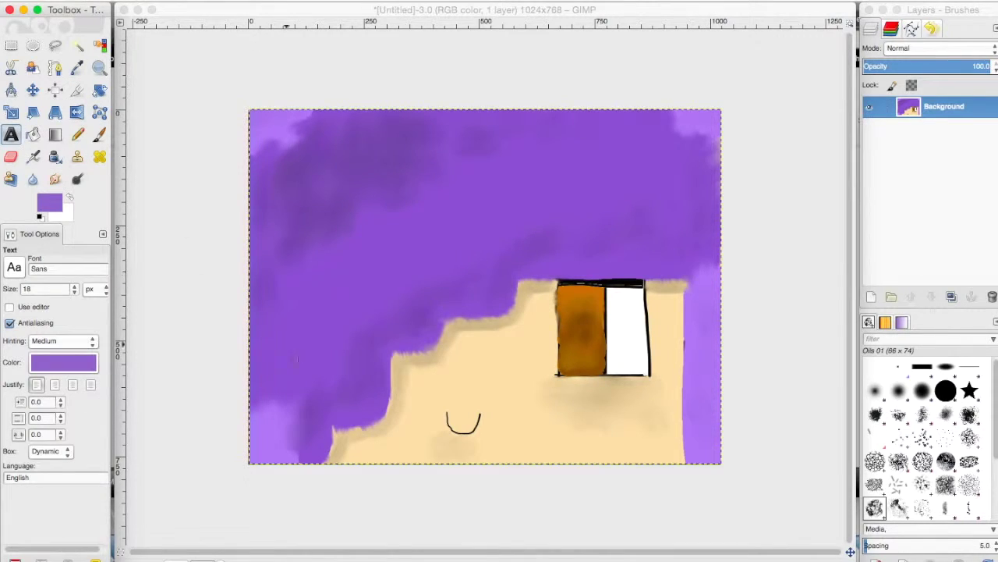
{"action": "left_click", "coordinate": [61, 339]}
{"action": "left_click", "coordinate": [61, 340]}
{"action": "left_click", "coordinate": [92, 363]}
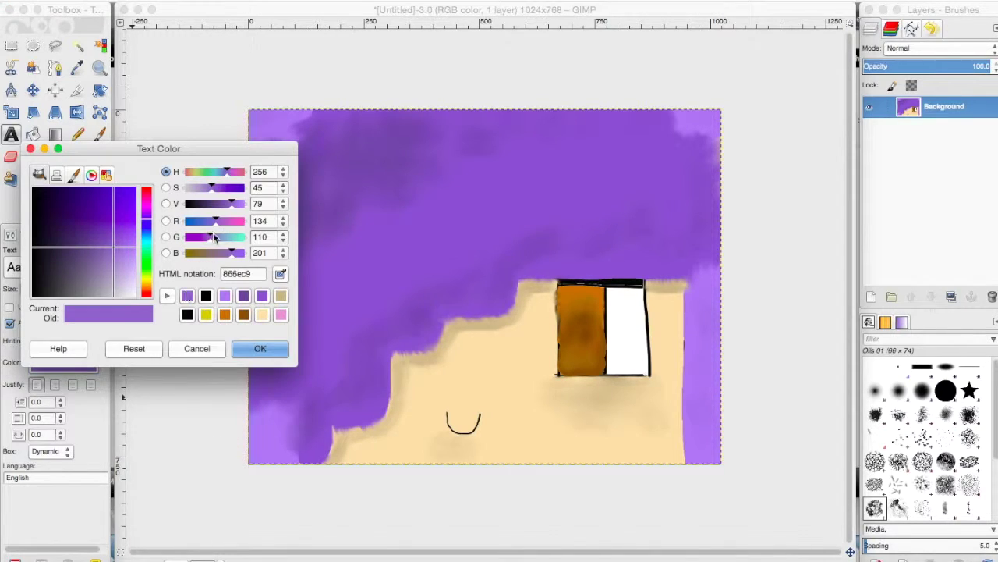
{"action": "left_click_drag", "start_coordinate": [105, 231], "coordinate": [223, 368]}
{"action": "left_click", "coordinate": [251, 356]}
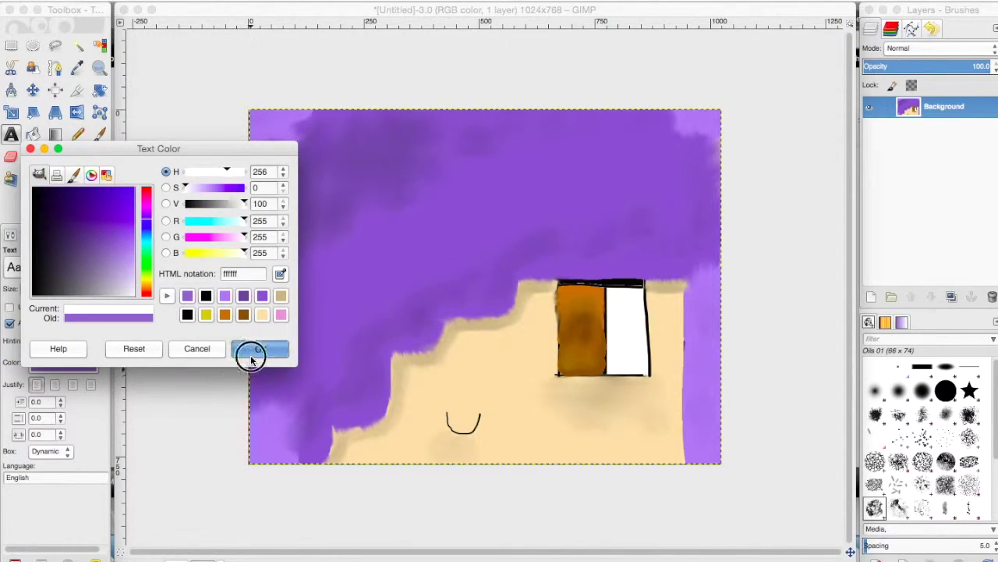
- Type the artist's signature in a text box at the canvas's bottom-left corner
{"action": "left_click", "coordinate": [265, 443]}
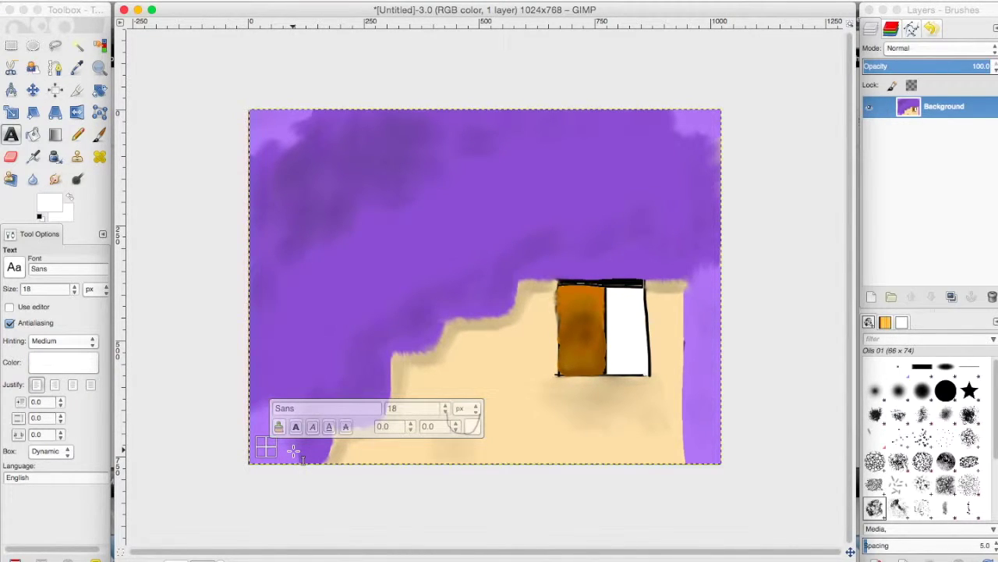
{"action": "type", "text": "L"}
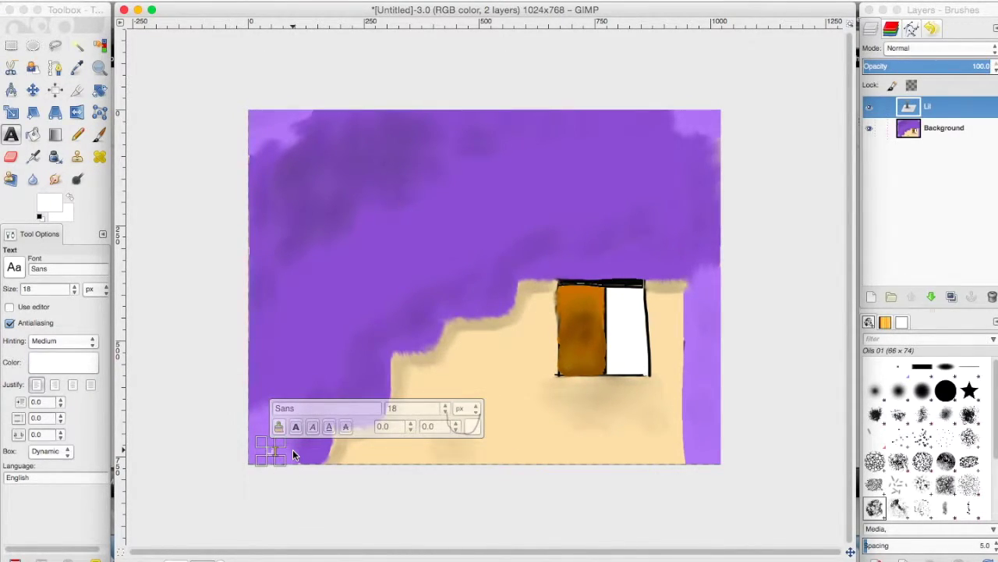
{"action": "type", "text": "ilmonster"}
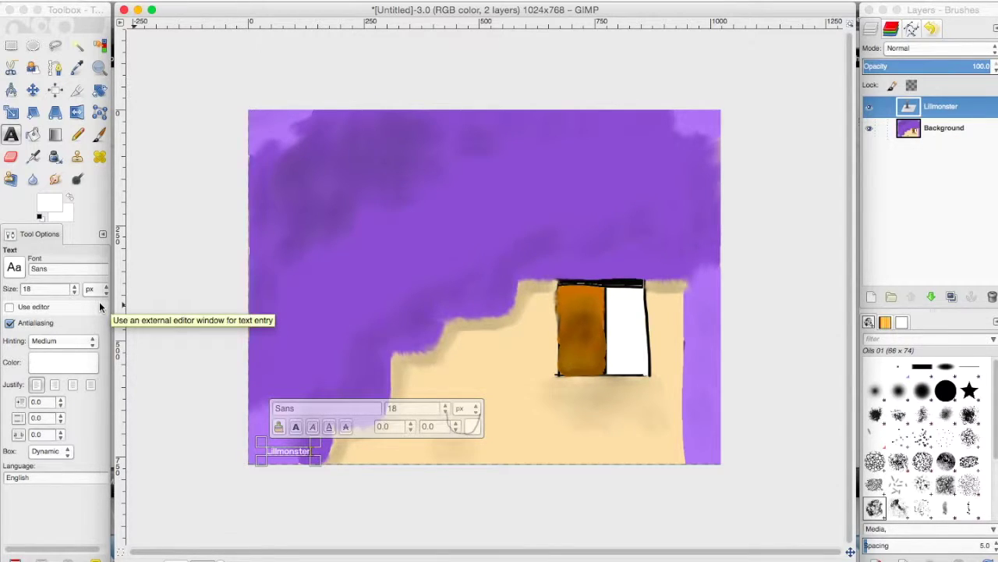
{"action": "key", "text": "BackSpace"}
{"action": "key", "text": "BackSpace"}
{"action": "key", "text": "BackSpace"}
{"action": "key", "text": "BackSpace"}
{"action": "key", "text": "BackSpace"}
{"action": "key", "text": "BackSpace"}
{"action": "key", "text": "BackSpace"}
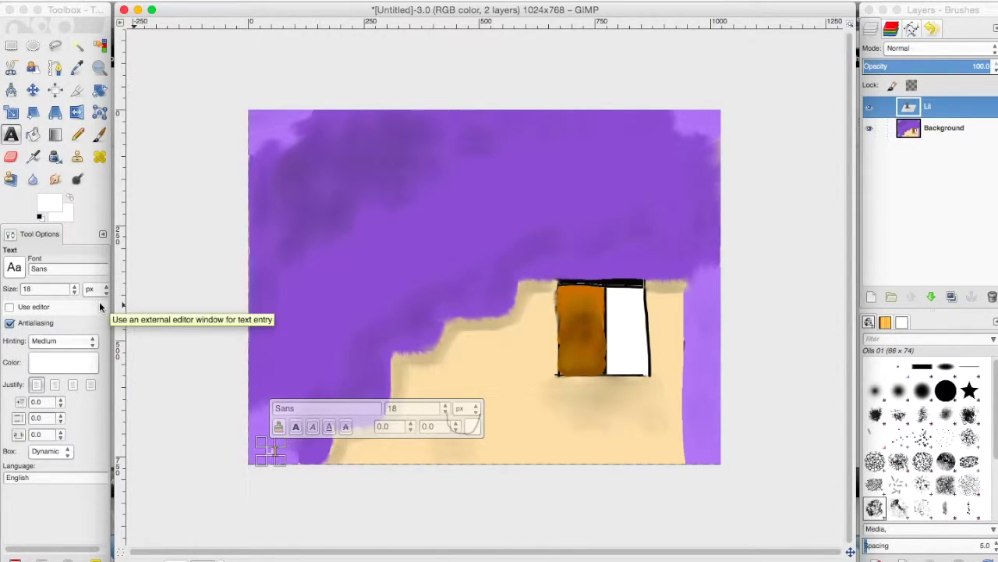
{"action": "type", "text": "monst"}
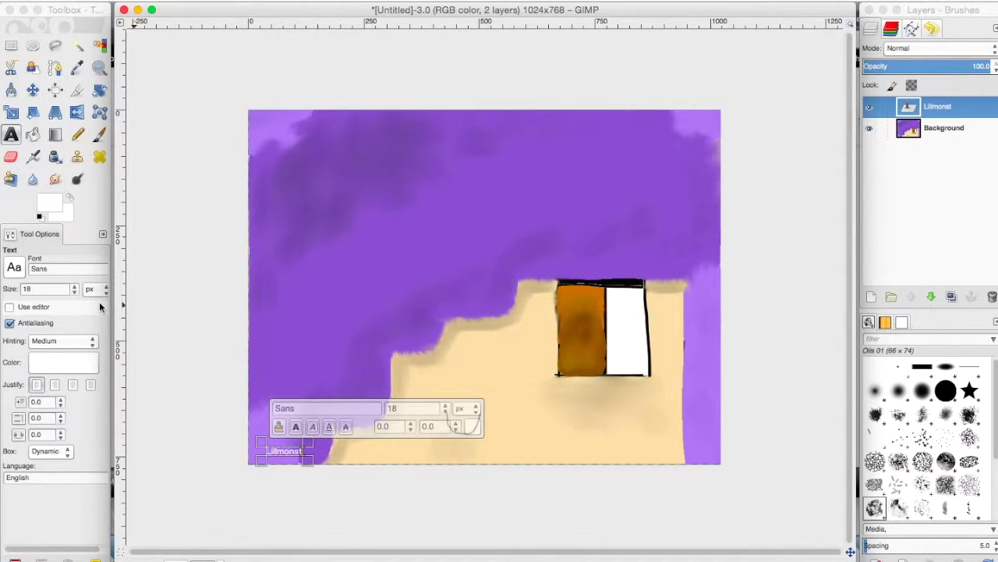
{"action": "type", "text": "erproducti"}
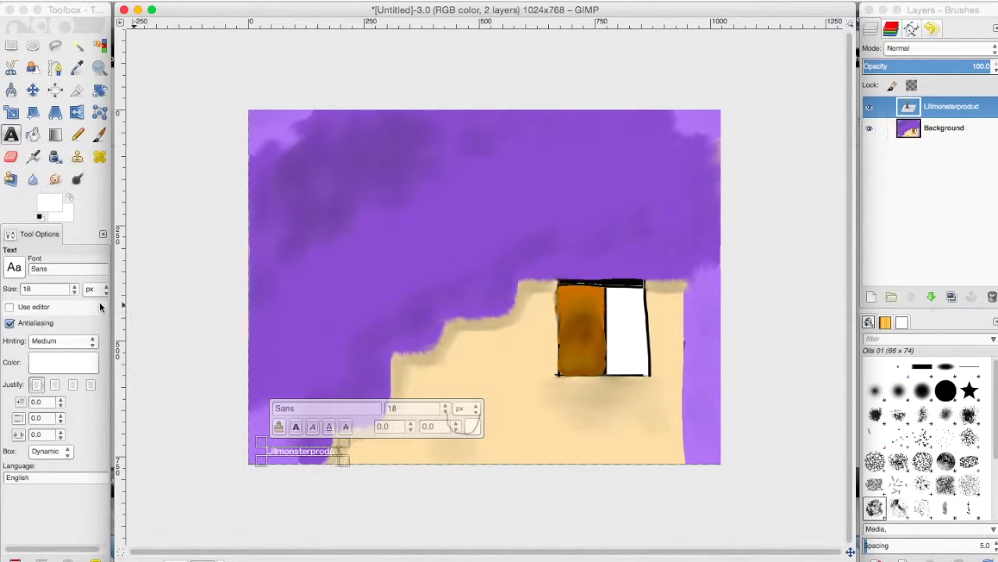
{"action": "type", "text": "o"}
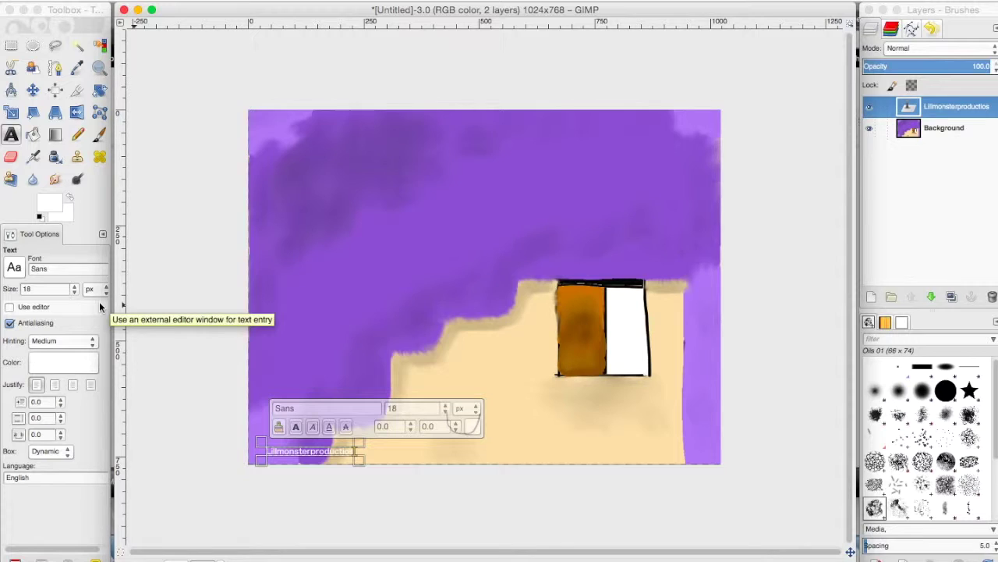
{"action": "type", "text": "ns"}
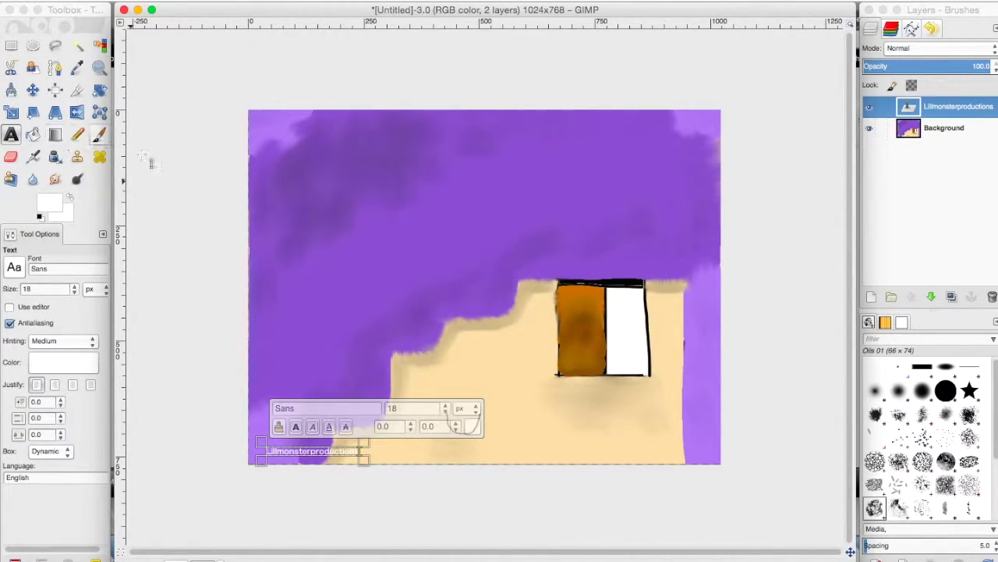
{"action": "left_click", "coordinate": [414, 407]}
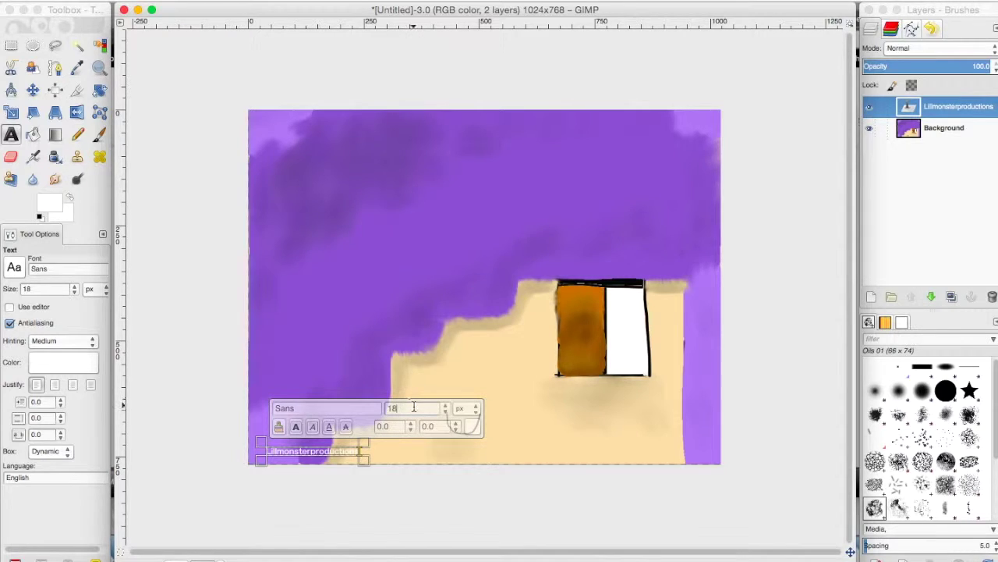